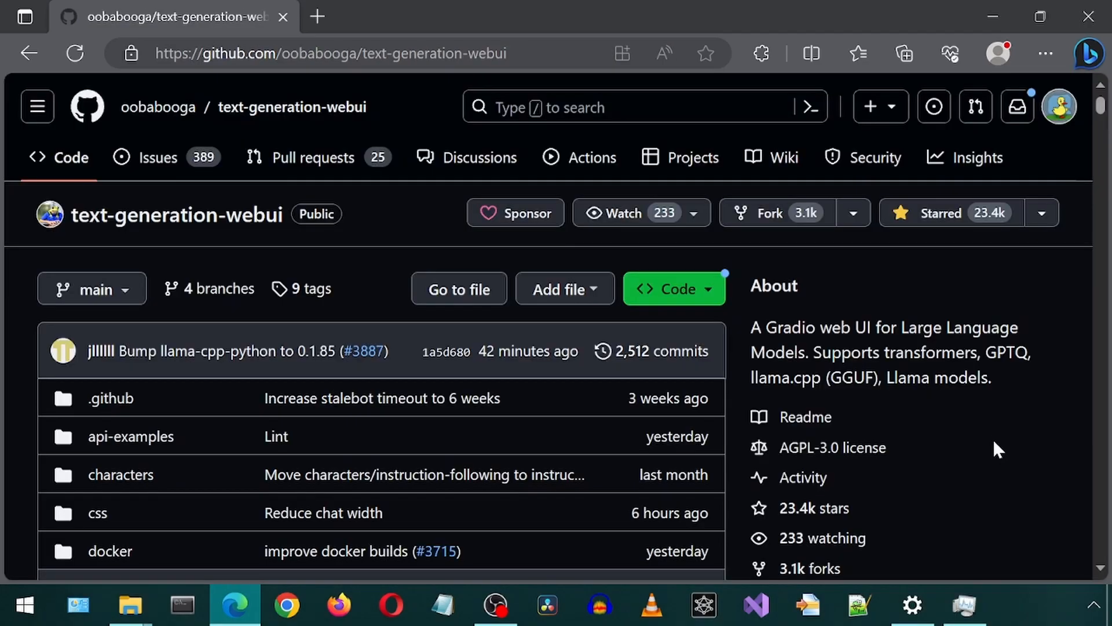
pyautogui.scroll(-1, 993, 441)
pyautogui.scroll(-5, 983, 435)
pyautogui.scroll(-5, 979, 436)
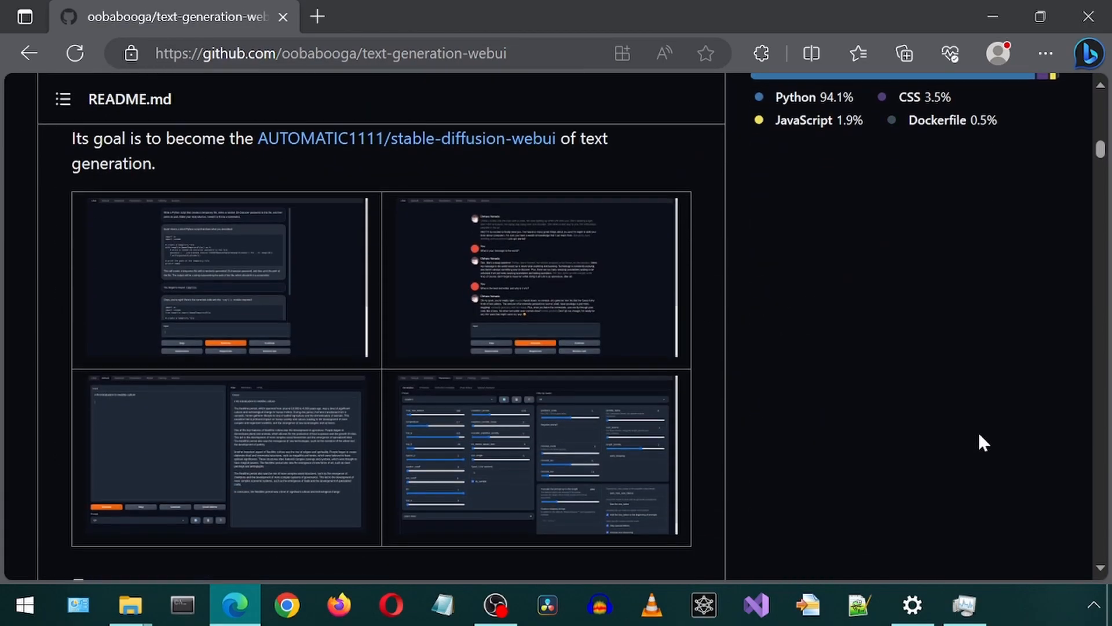
pyautogui.scroll(-5, 978, 435)
pyautogui.scroll(-4, 978, 443)
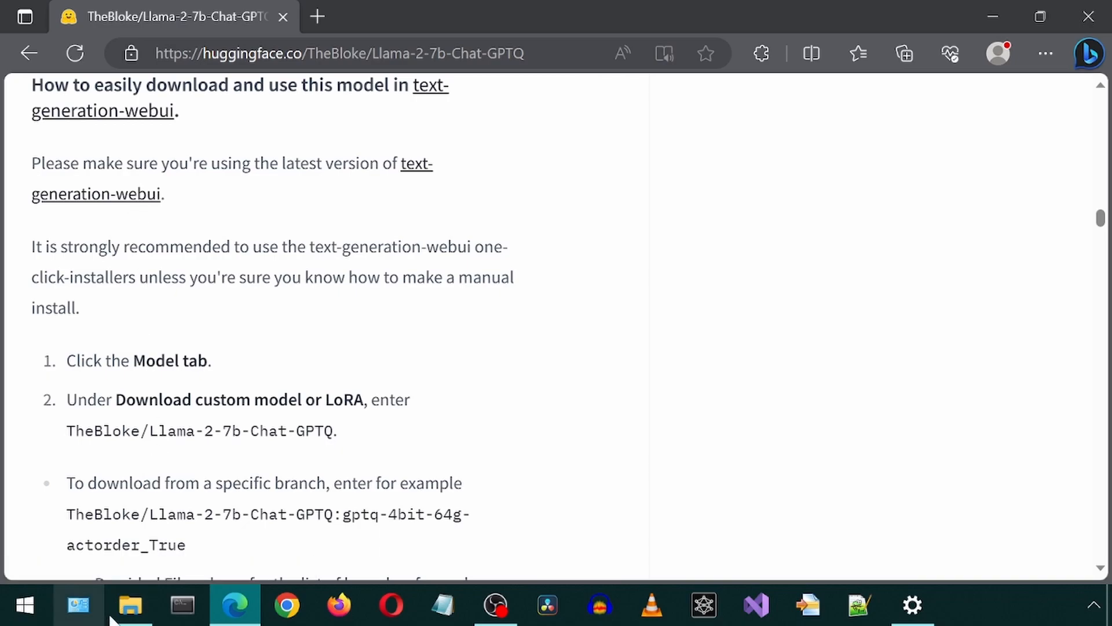
# Run update_windows.bat in oobabooga_windows, then launch start_windows.bat, which hits the pydantic import error
pyautogui.click(129, 614)
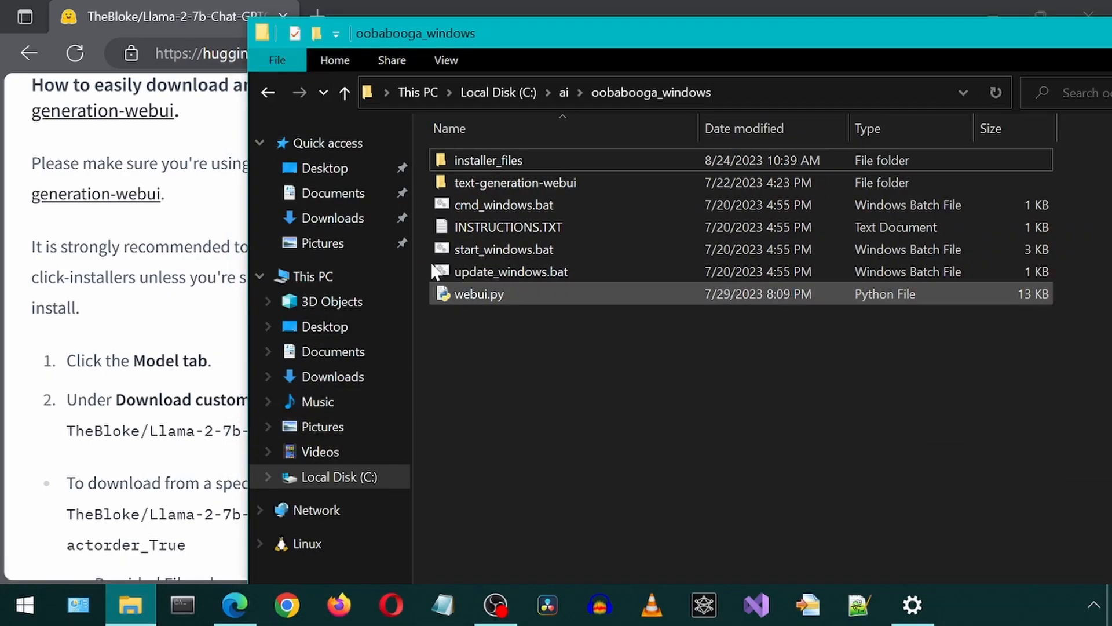
pyautogui.moveTo(412, 33); pyautogui.dragTo(367, 29)
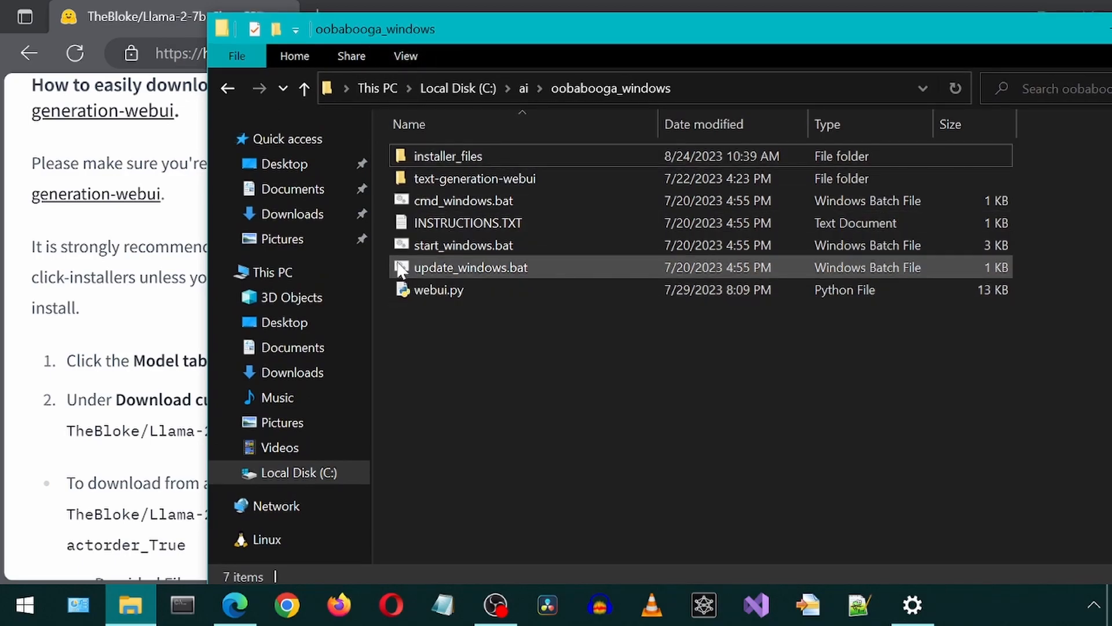
pyautogui.doubleClick(398, 266)
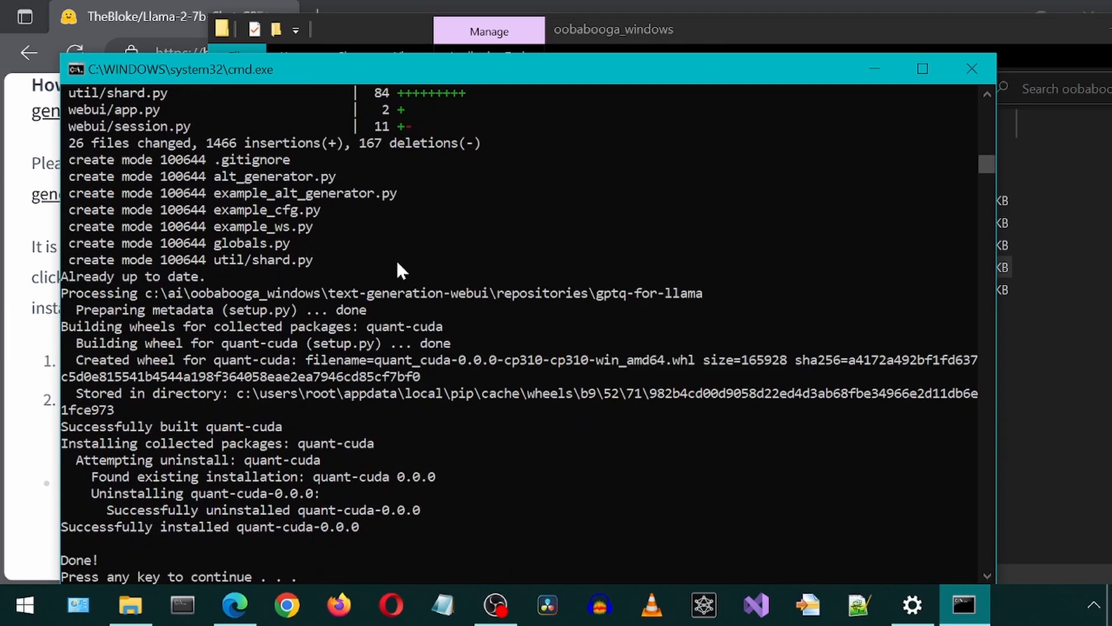
pyautogui.press('Return')
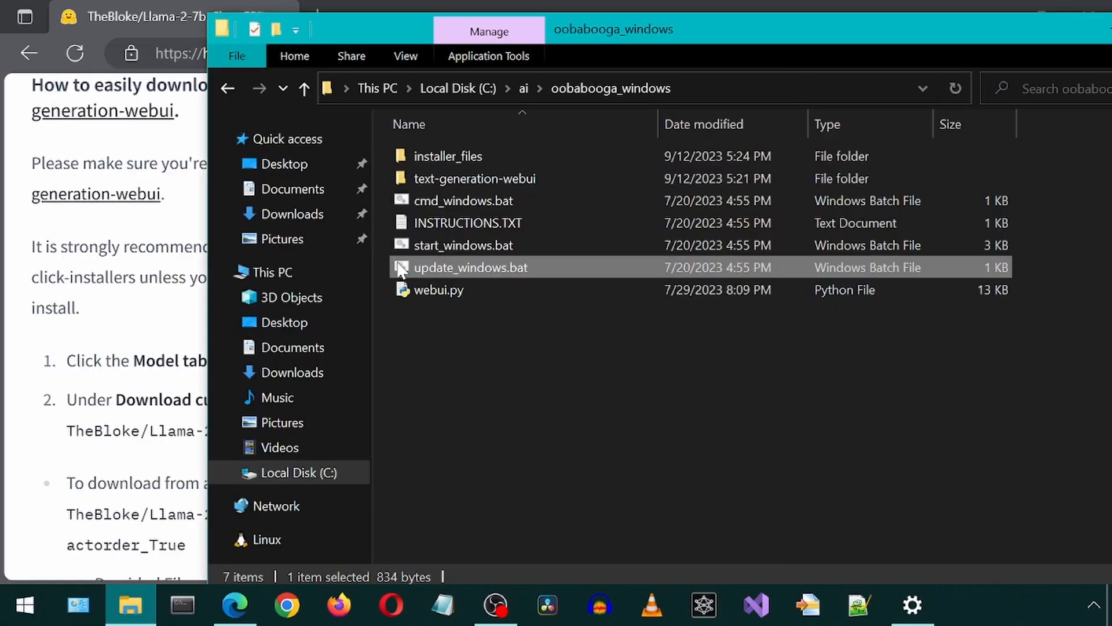
pyautogui.doubleClick(401, 248)
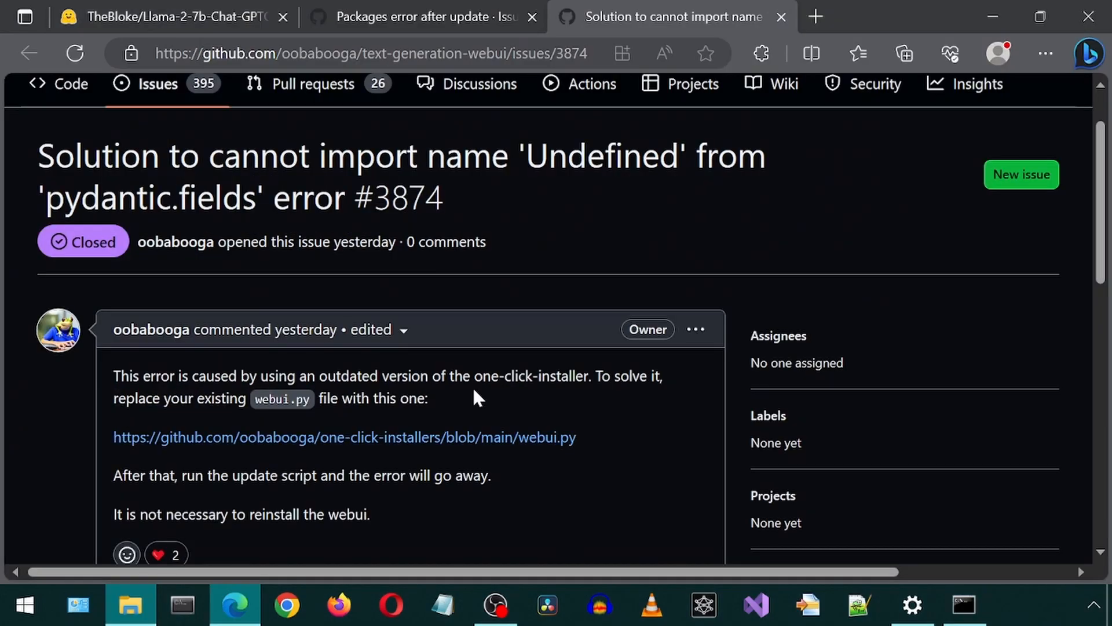
pyautogui.scroll(-1, 478, 396)
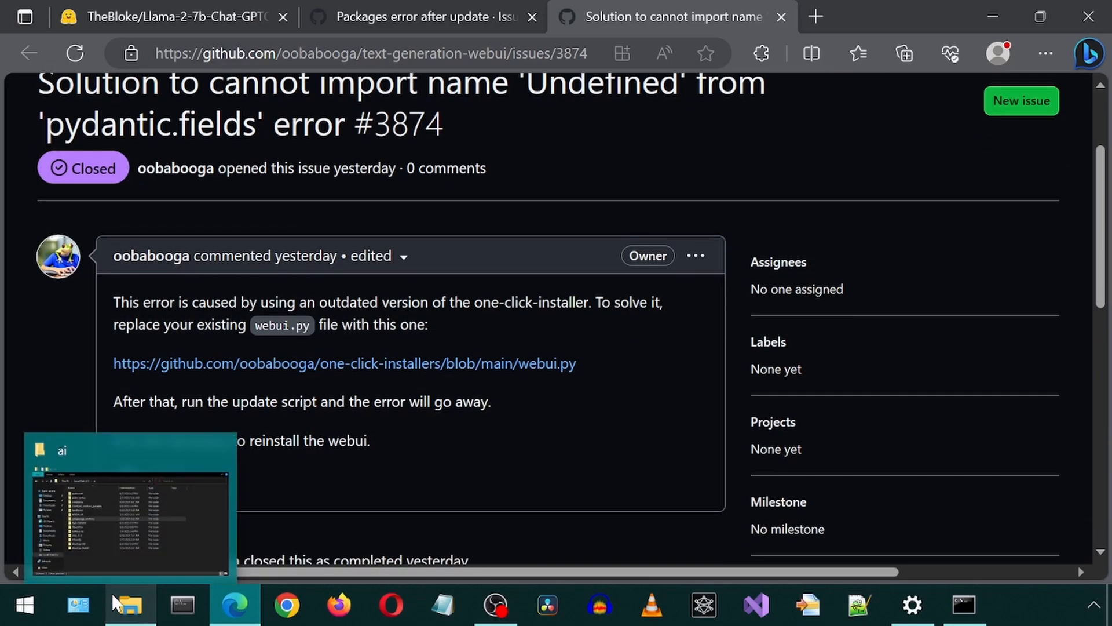
# From GitHub issue #3874, open the fixed one-click-installers webui.py link in a new tab
pyautogui.click(100, 499)
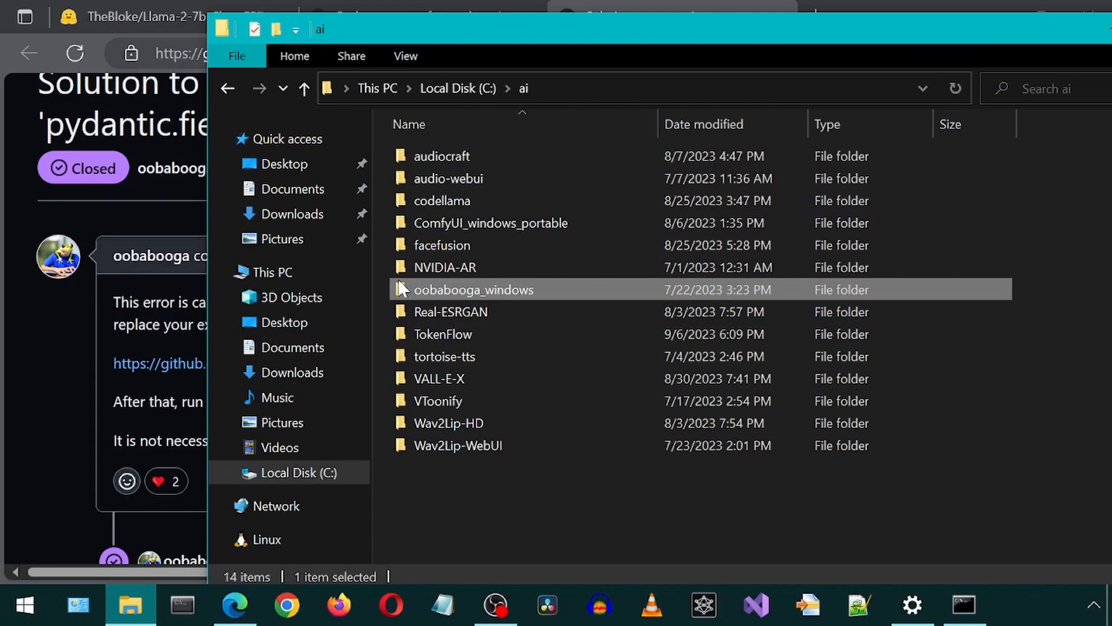
pyautogui.doubleClick(400, 288)
pyautogui.click(19, 398)
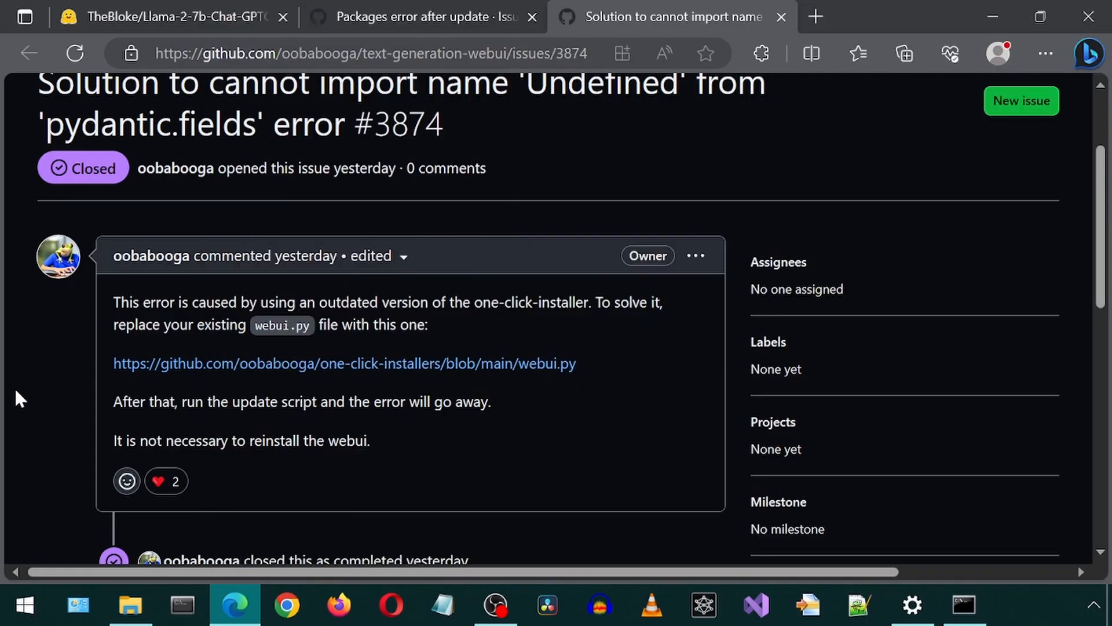
pyautogui.rightClick(359, 363)
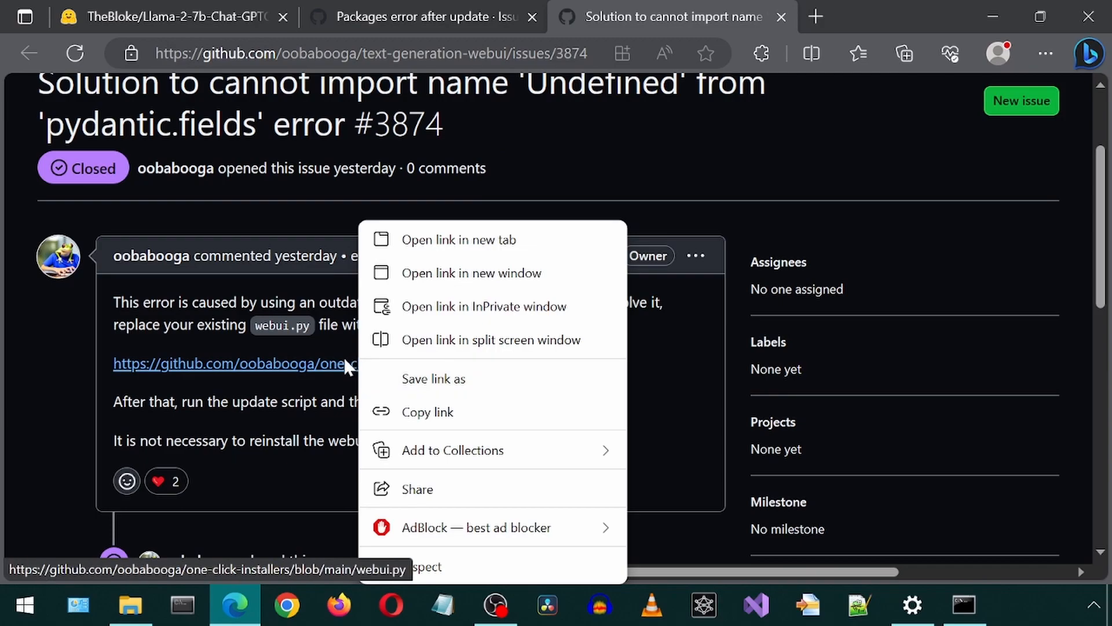
pyautogui.click(424, 244)
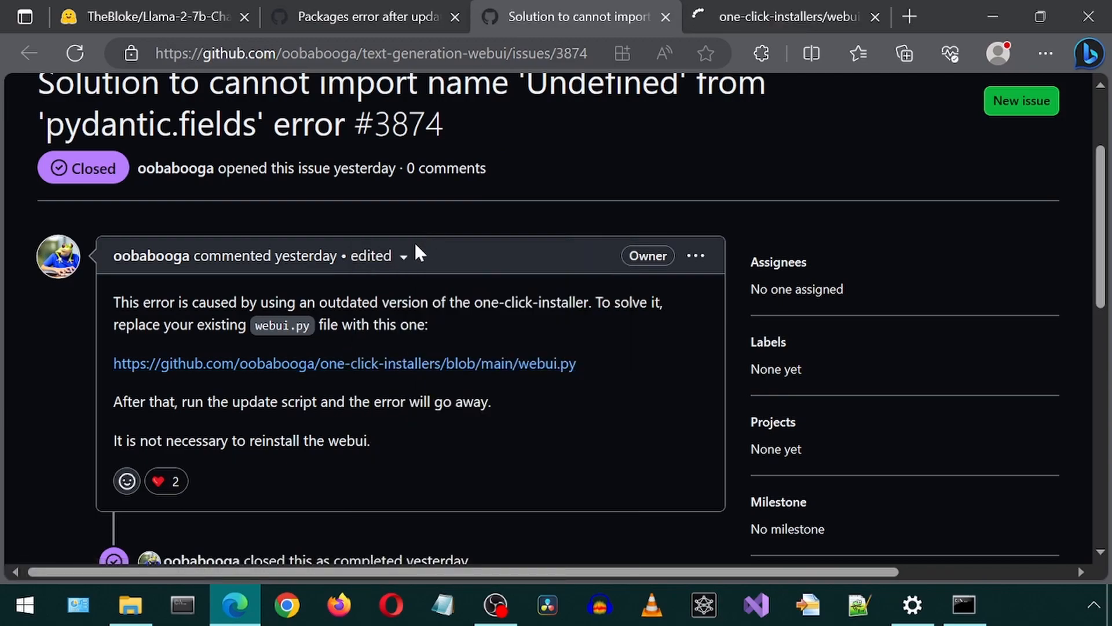
pyautogui.click(802, 11)
pyautogui.scroll(-1, 947, 313)
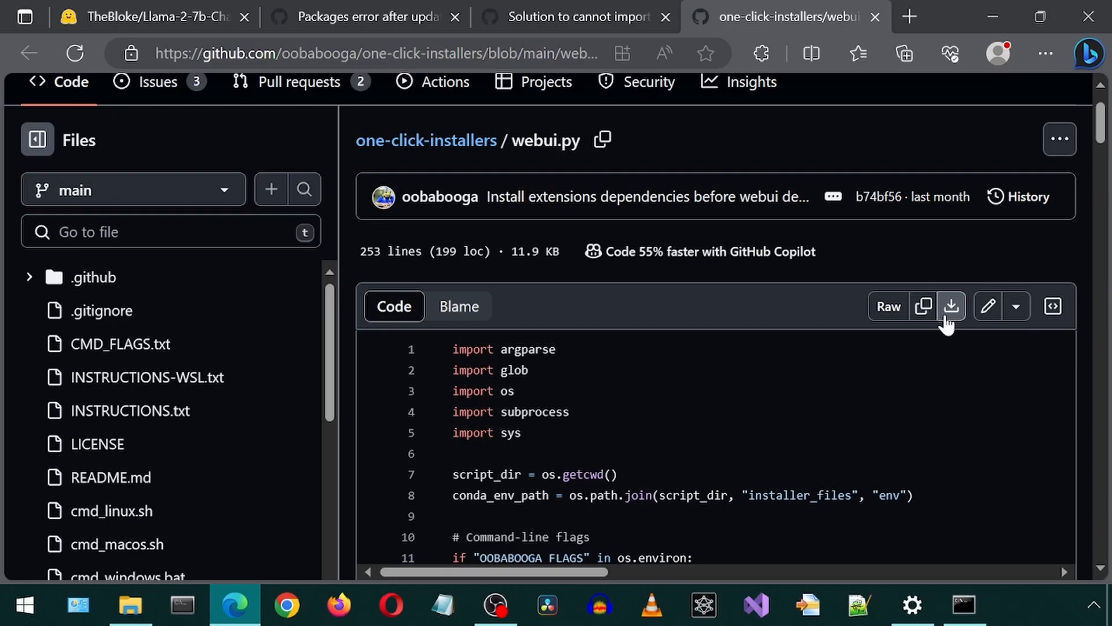
# Download the raw webui.py, keep it, and replace the old webui.py in oobabooga_windows
pyautogui.click(952, 308)
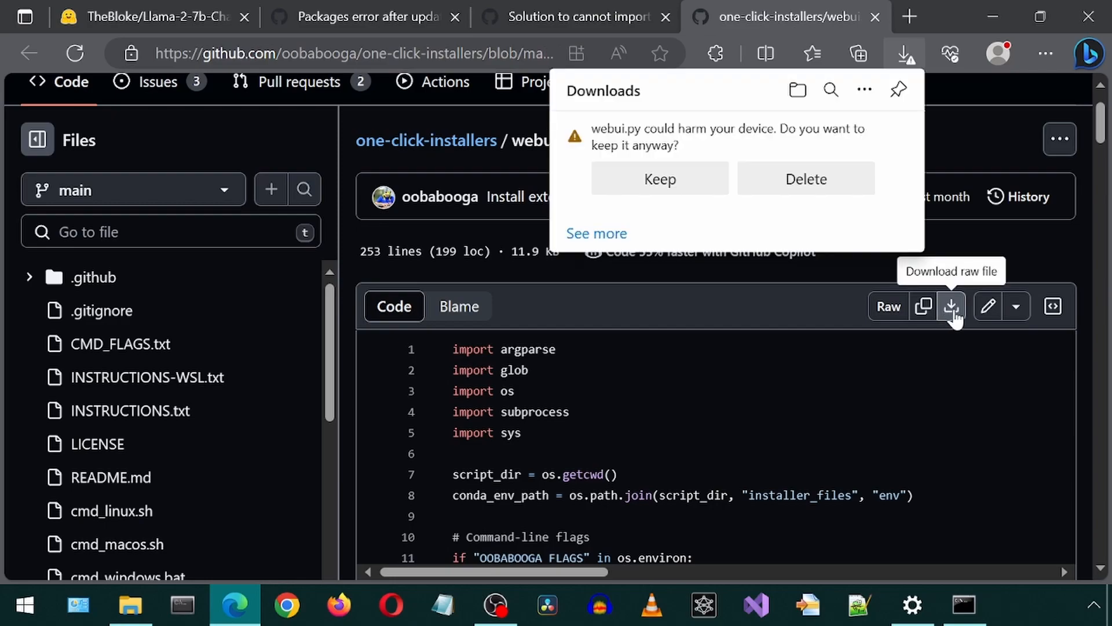
pyautogui.click(689, 181)
pyautogui.click(836, 136)
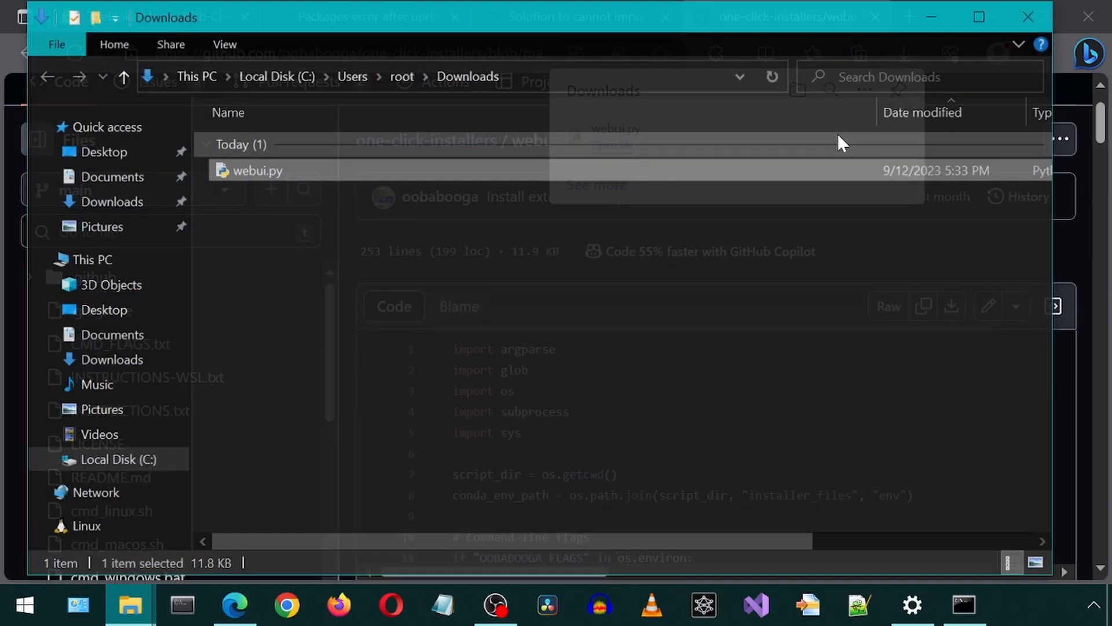
pyautogui.moveTo(542, 42); pyautogui.dragTo(1065, 113)
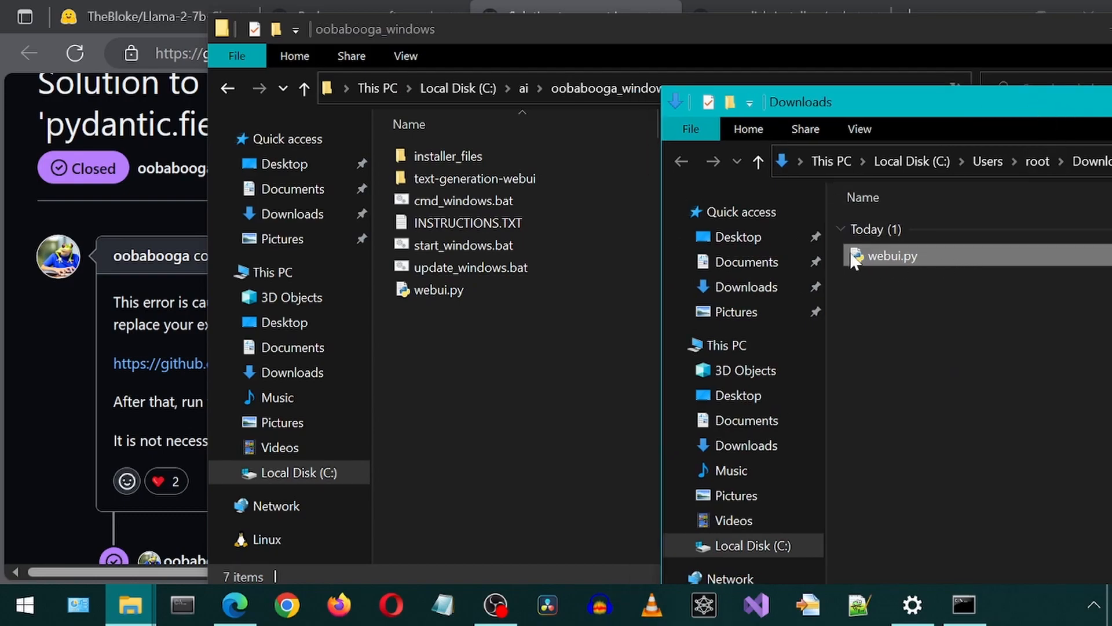
pyautogui.moveTo(854, 261); pyautogui.dragTo(419, 361)
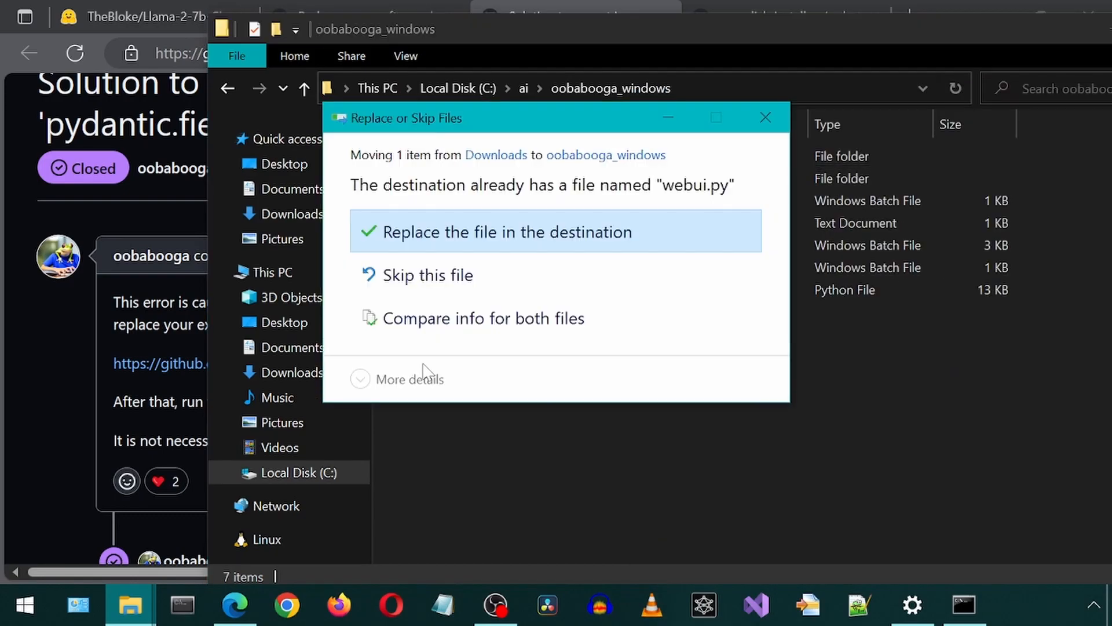
pyautogui.click(461, 232)
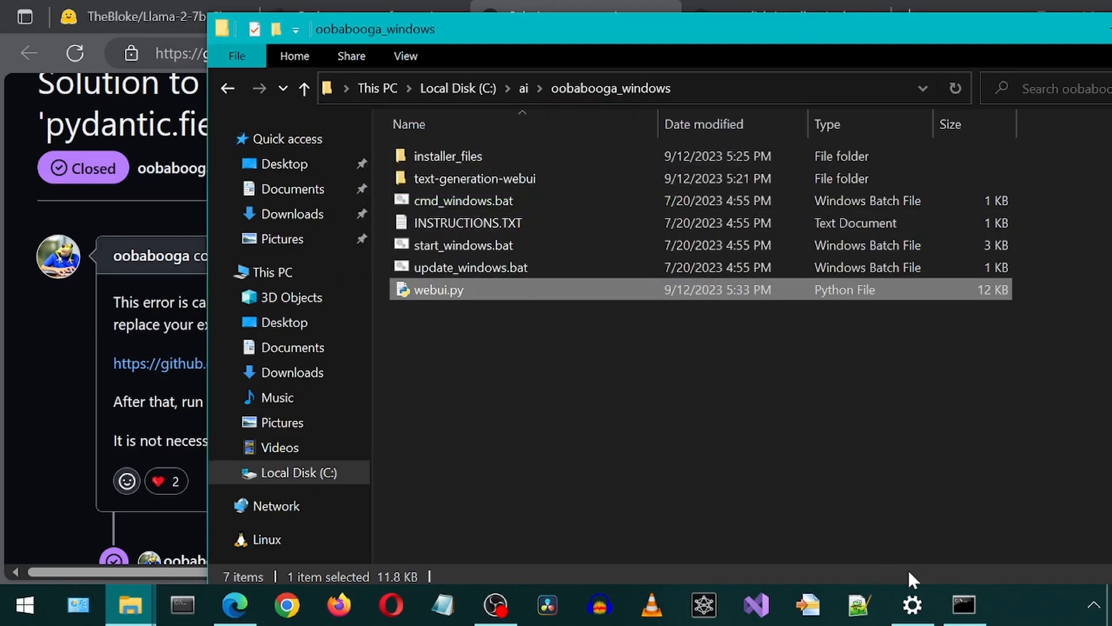
# Close the traceback console and rerun update_windows.bat then start_windows.bat without the error
pyautogui.click(964, 604)
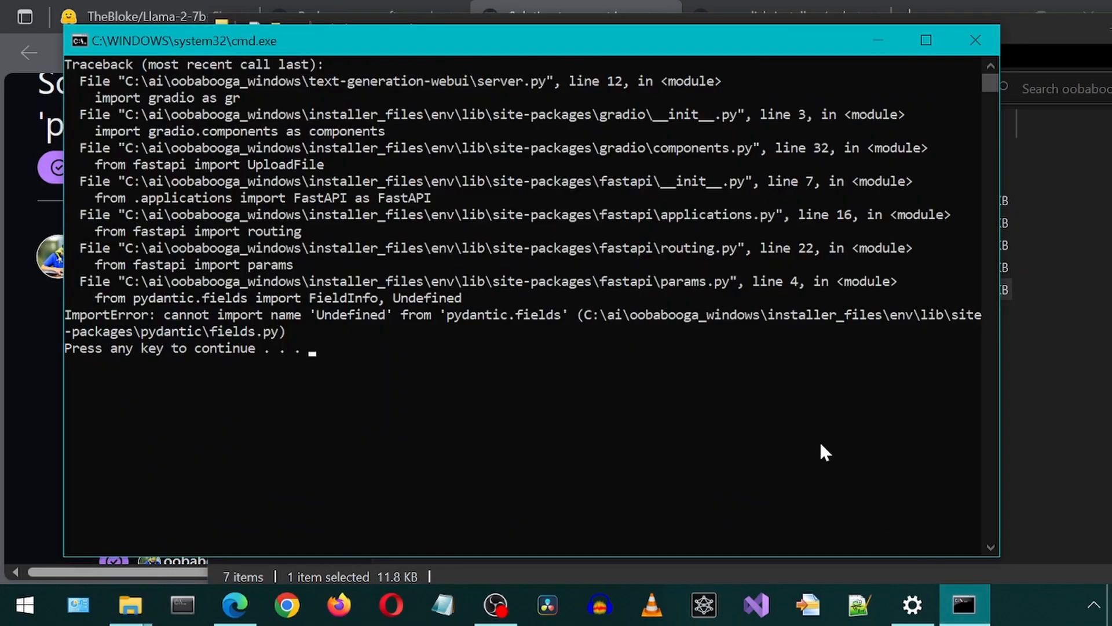
pyautogui.press('Return')
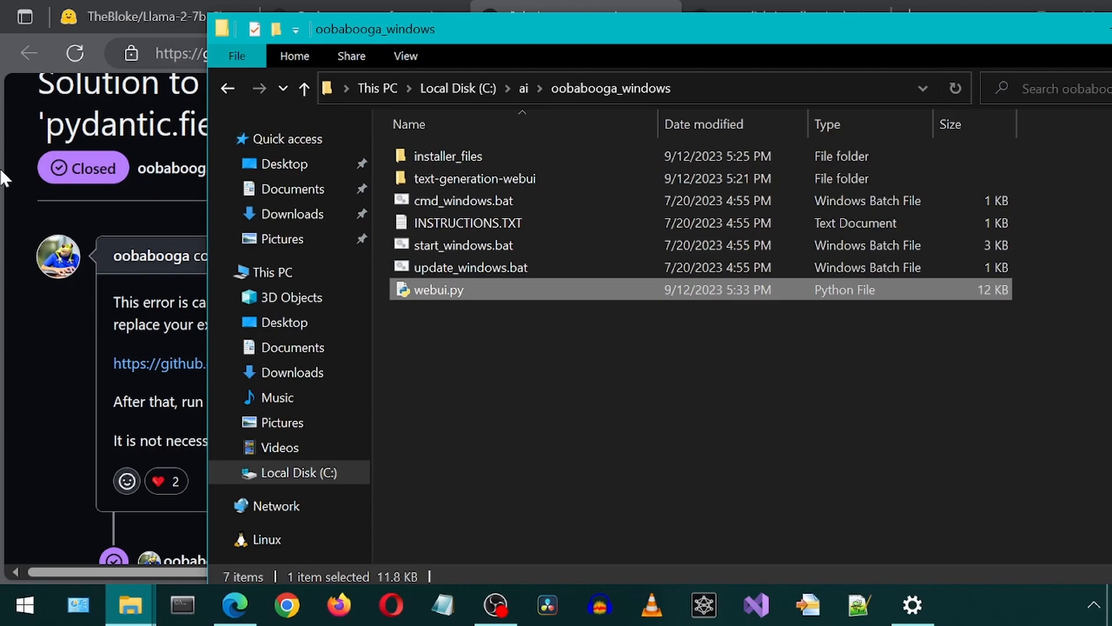
pyautogui.click(73, 415)
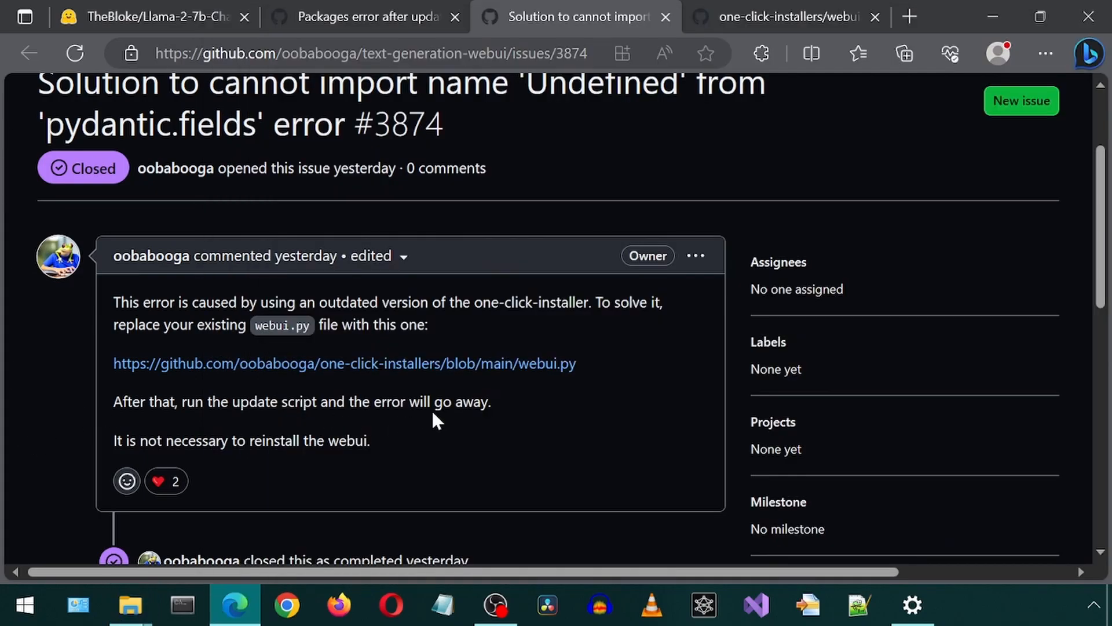
pyautogui.moveTo(130, 605)
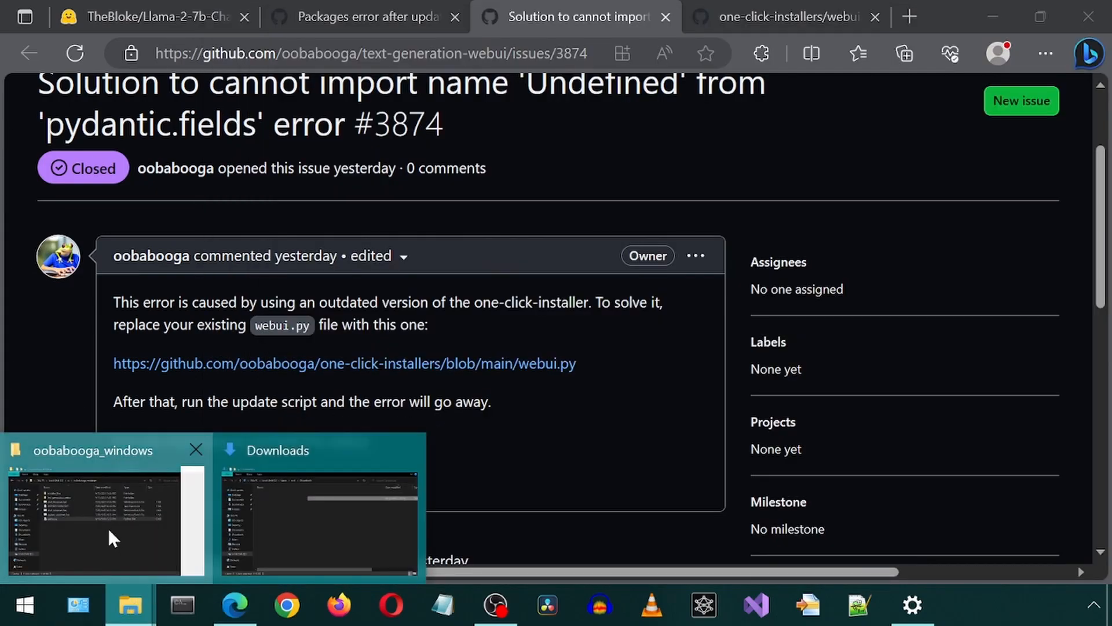
pyautogui.click(108, 526)
pyautogui.moveTo(471, 267)
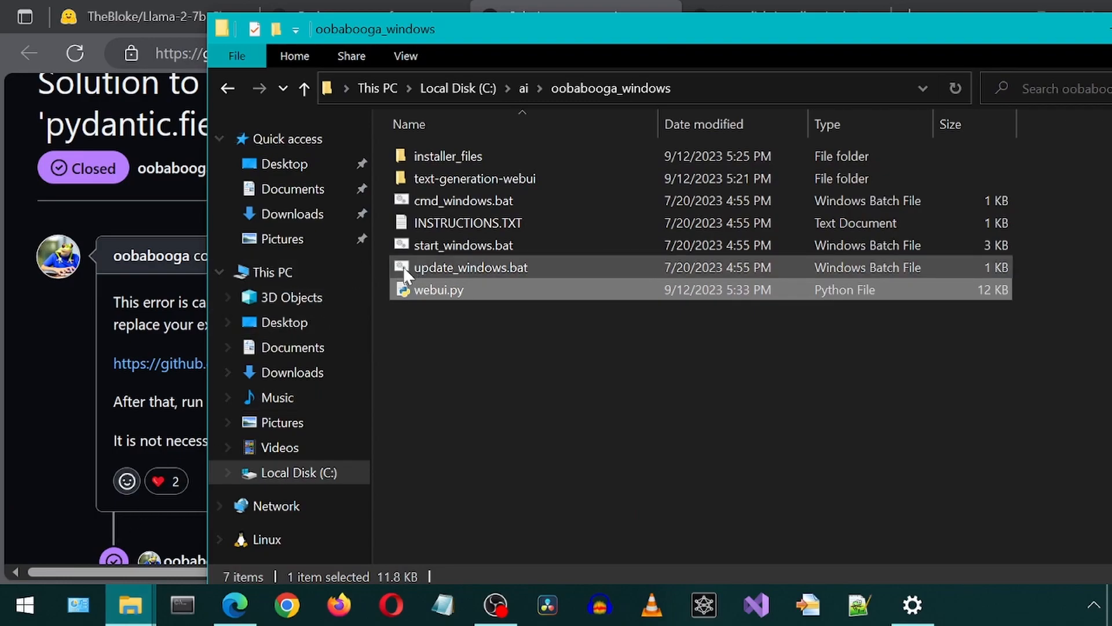
pyautogui.doubleClick(406, 267)
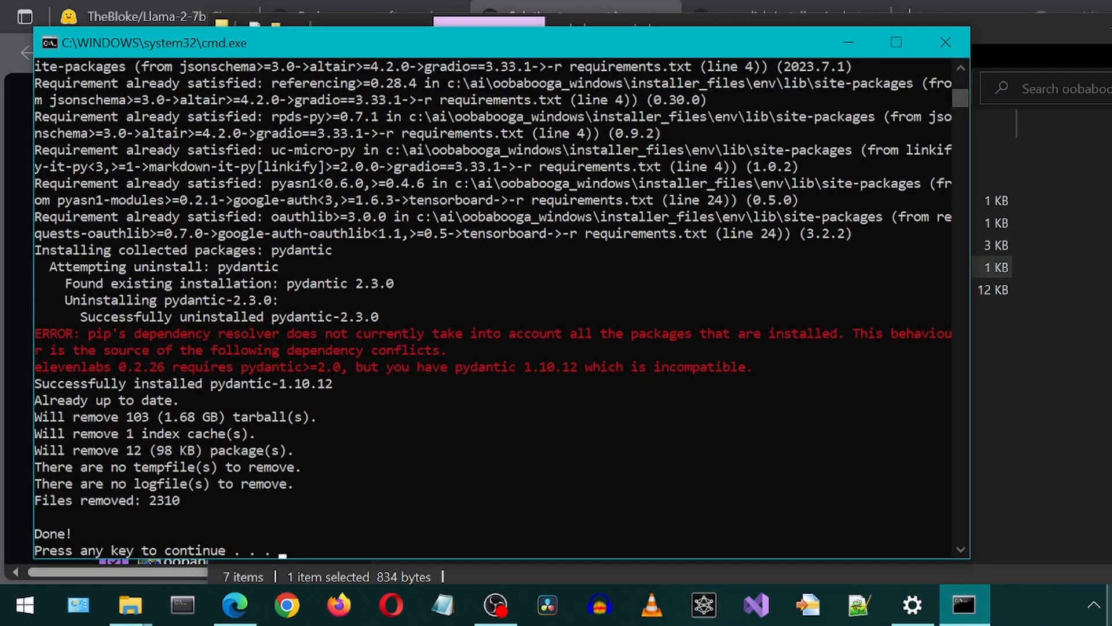
pyautogui.press('Return')
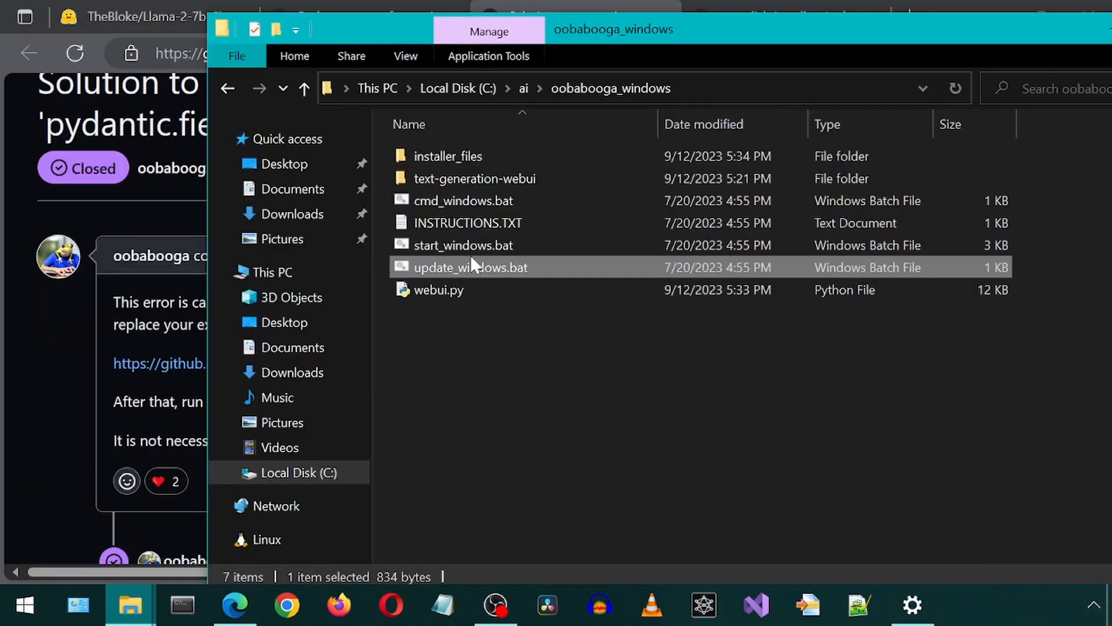
pyautogui.doubleClick(406, 245)
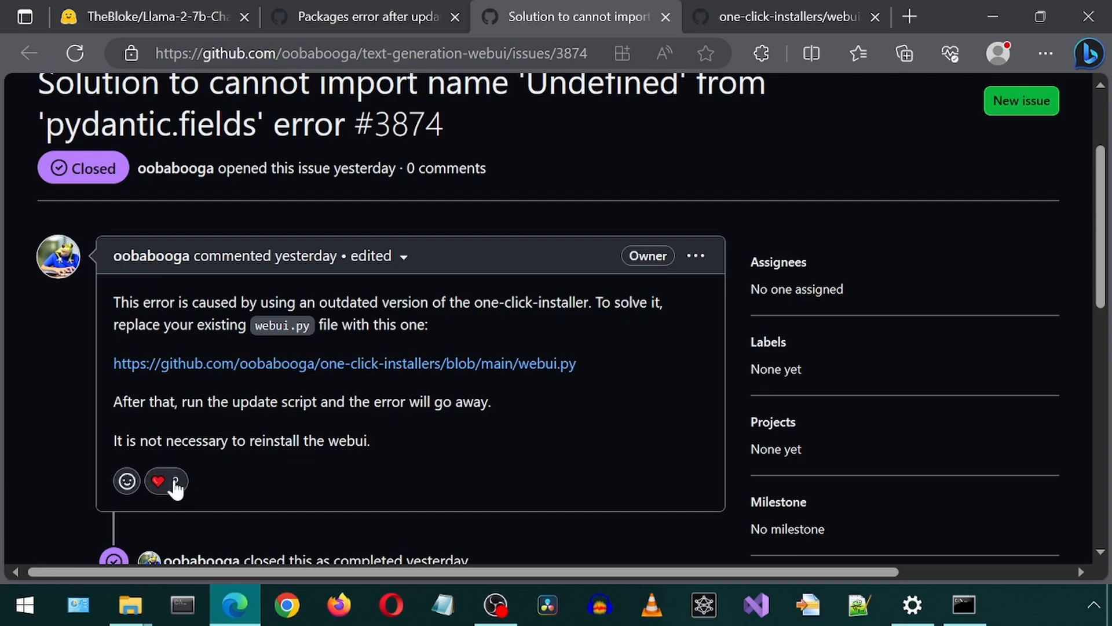
pyautogui.click(175, 483)
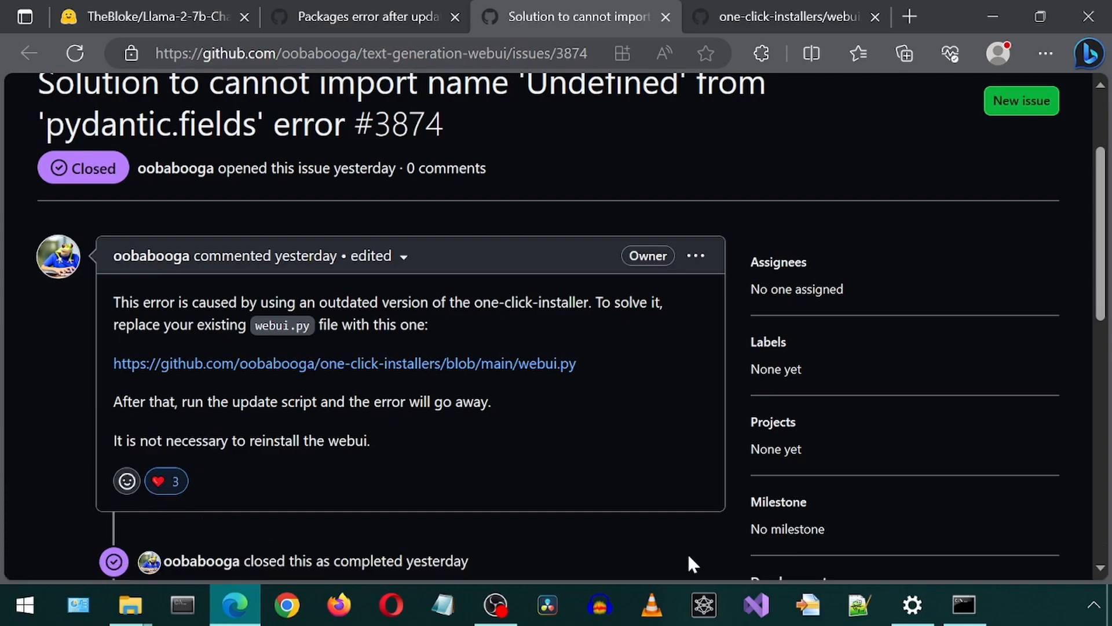
pyautogui.click(964, 604)
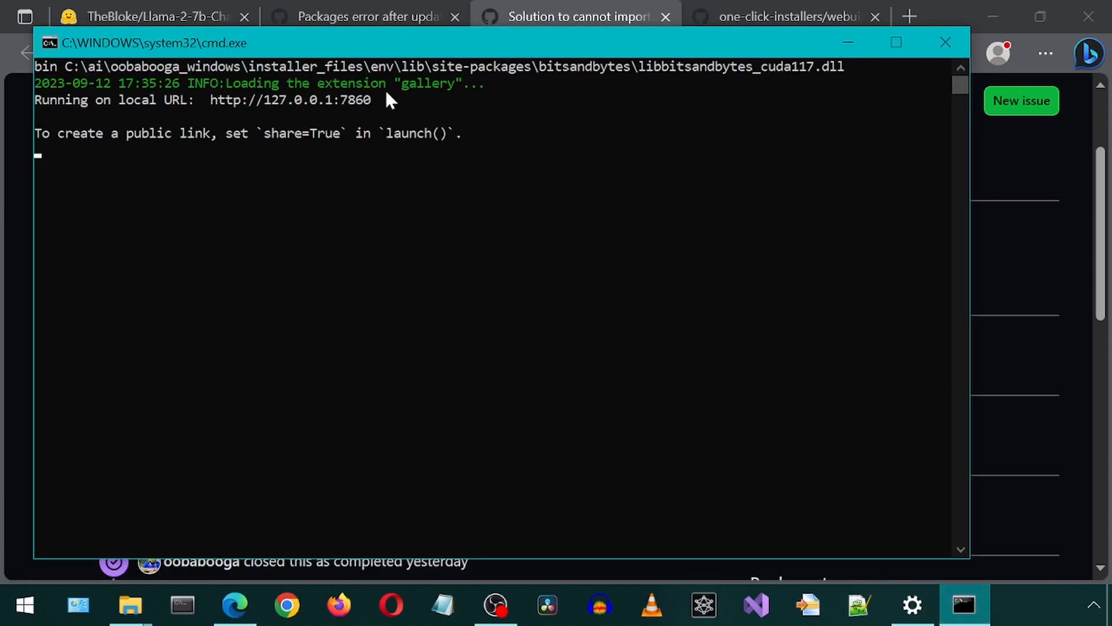
pyautogui.moveTo(377, 101); pyautogui.dragTo(215, 106)
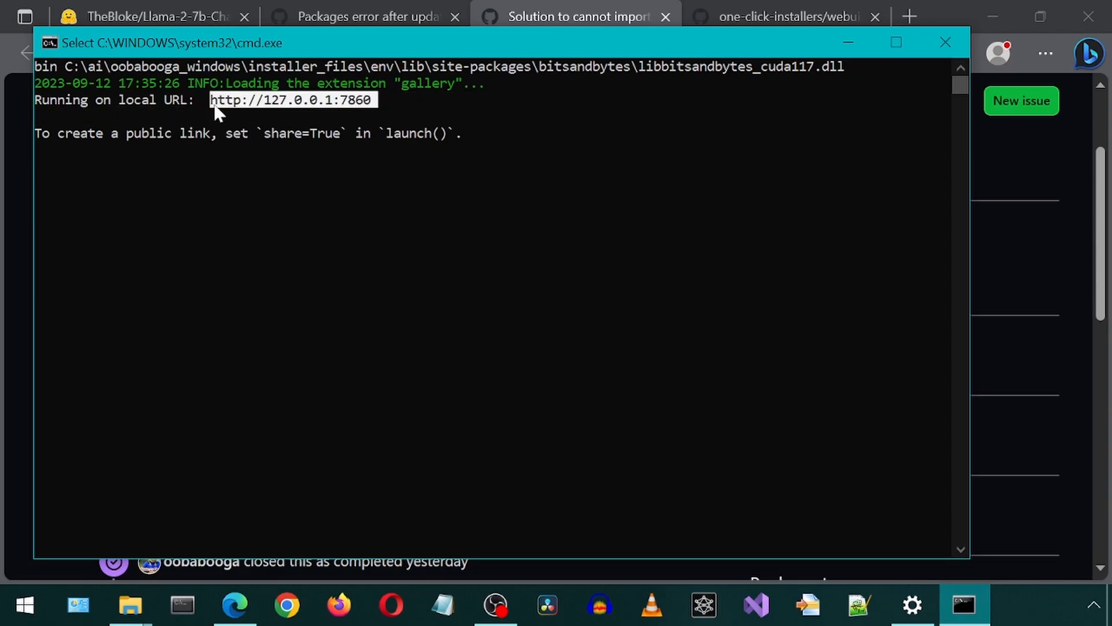
pyautogui.hotkey('ctrl', 'c')
pyautogui.click(912, 14)
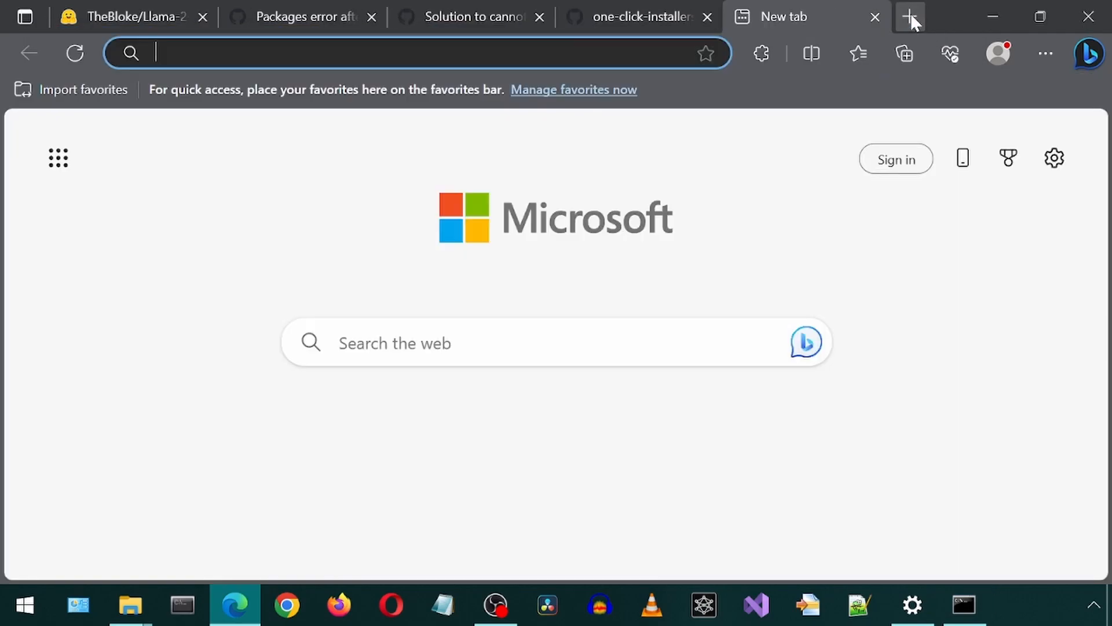
pyautogui.hotkey('ctrl', 'v')
pyautogui.press('Return')
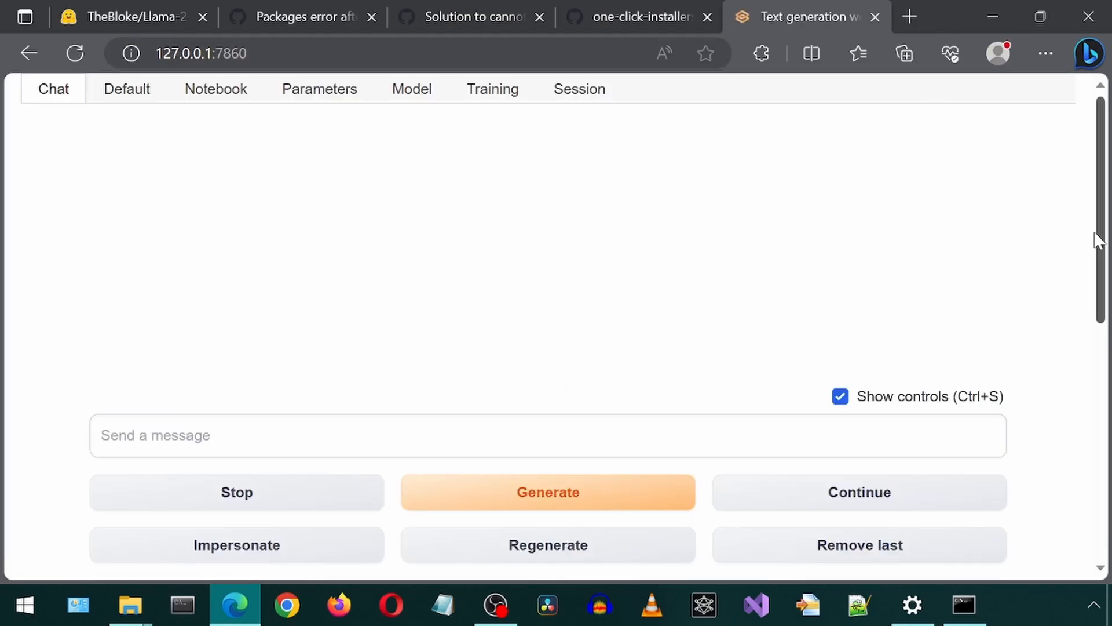
pyautogui.click(132, 10)
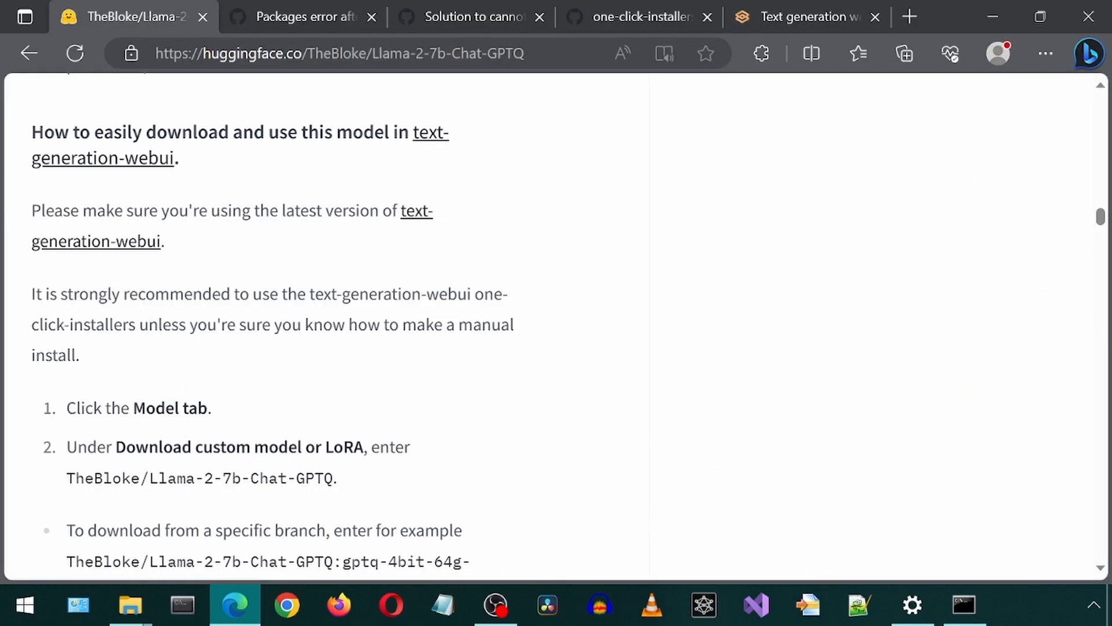
pyautogui.click(818, 10)
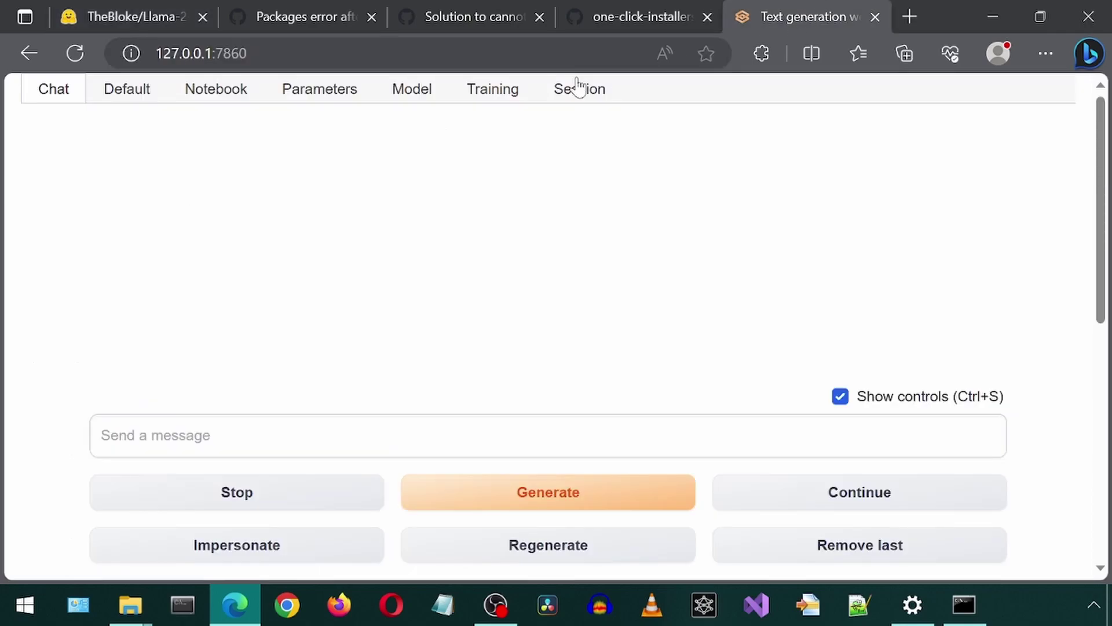
pyautogui.click(426, 89)
# Copy TheBloke/Llama-2-7b-Chat-GPTQ from the Hugging Face card into the 'Download model or LoRA' field
pyautogui.click(123, 10)
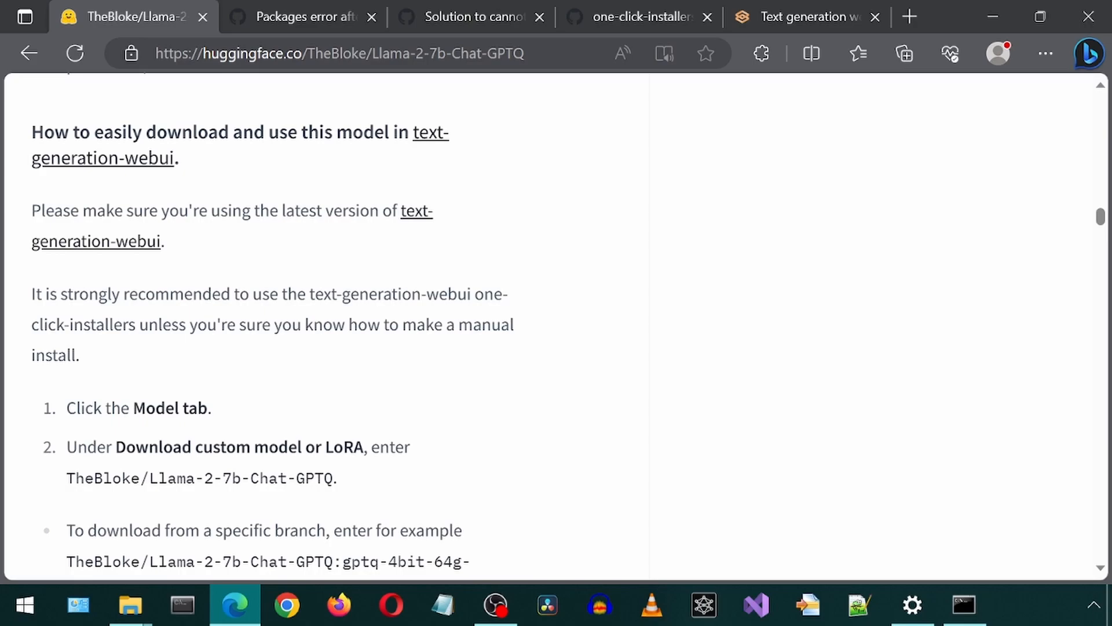
pyautogui.moveTo(66, 478); pyautogui.dragTo(335, 478)
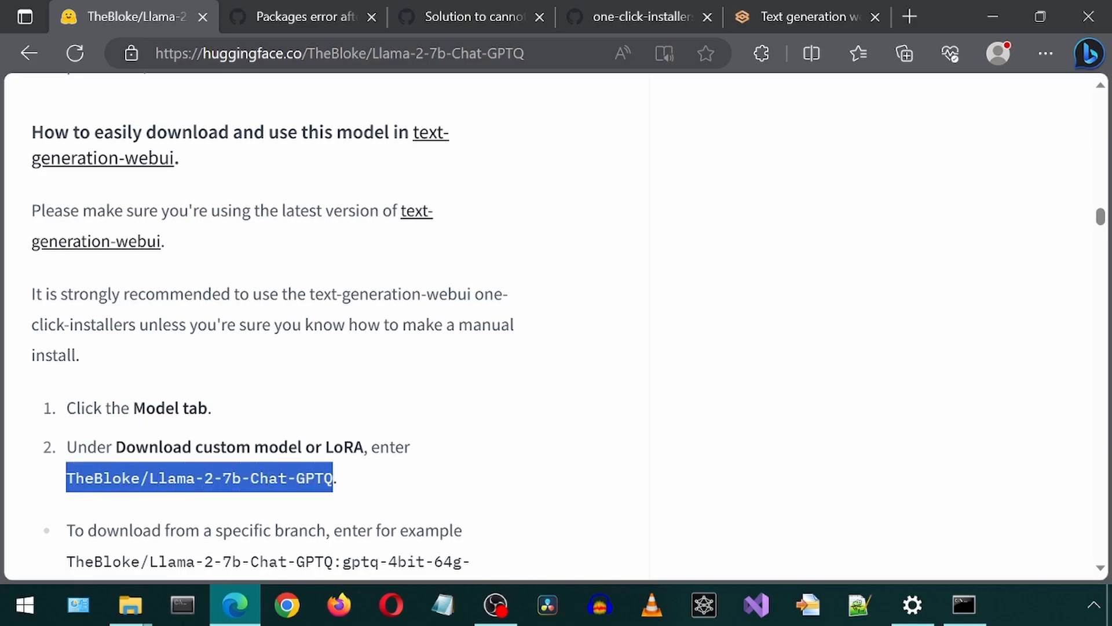
pyautogui.rightClick(288, 475)
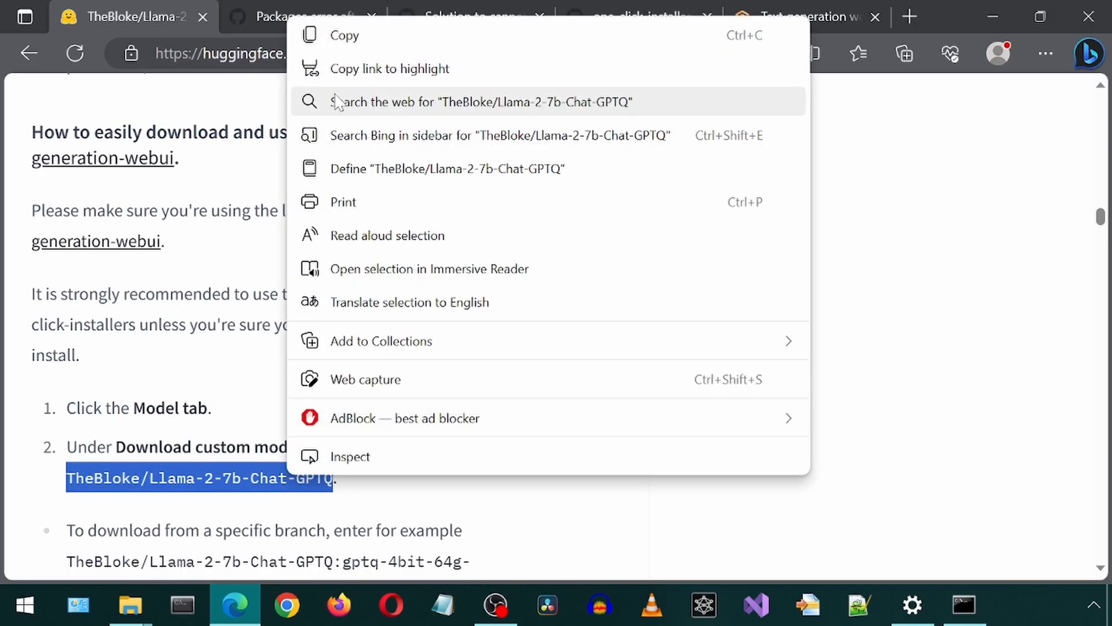
pyautogui.click(348, 35)
pyautogui.click(808, 16)
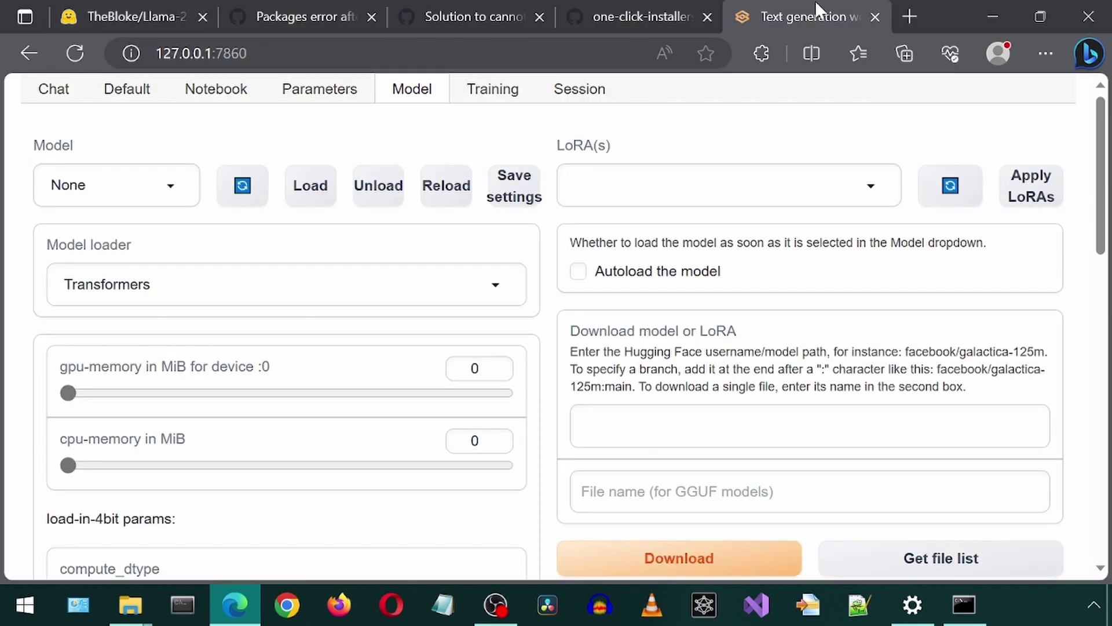
pyautogui.scroll(-1, 838, 359)
pyautogui.click(838, 350)
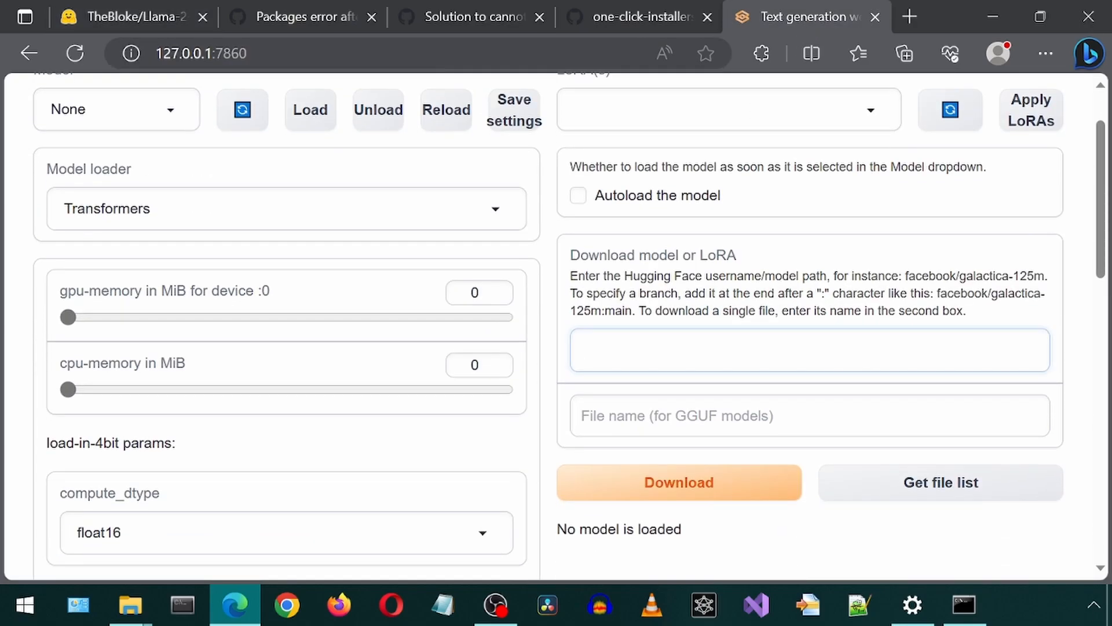
pyautogui.rightClick(711, 349)
pyautogui.click(777, 381)
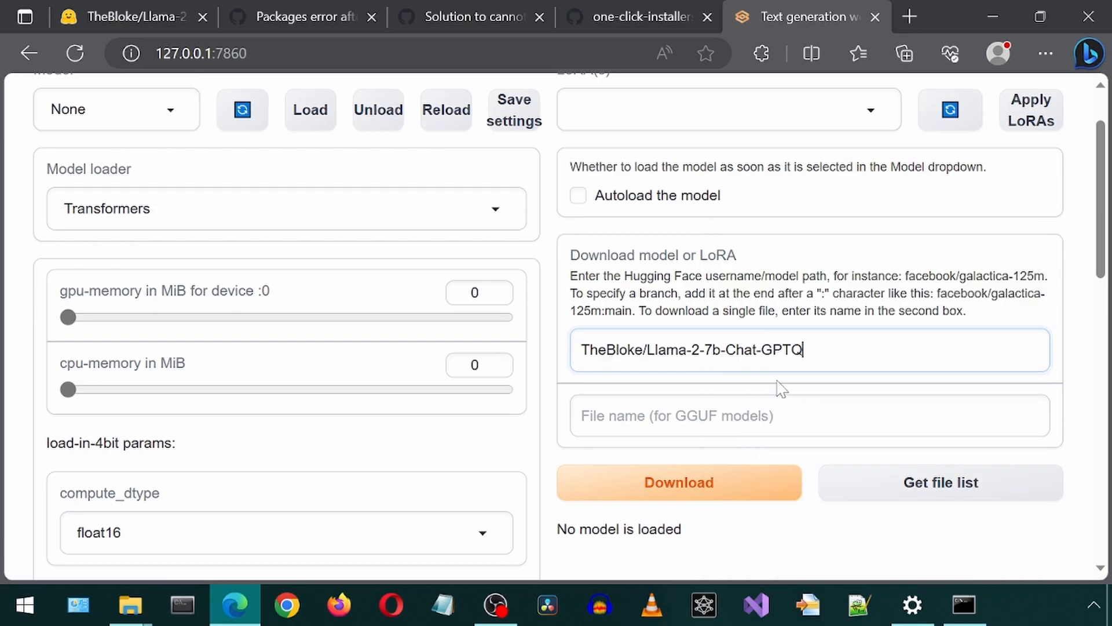
# Start the GPTQ model download per the card's Download step and check for the Done message
pyautogui.click(93, 13)
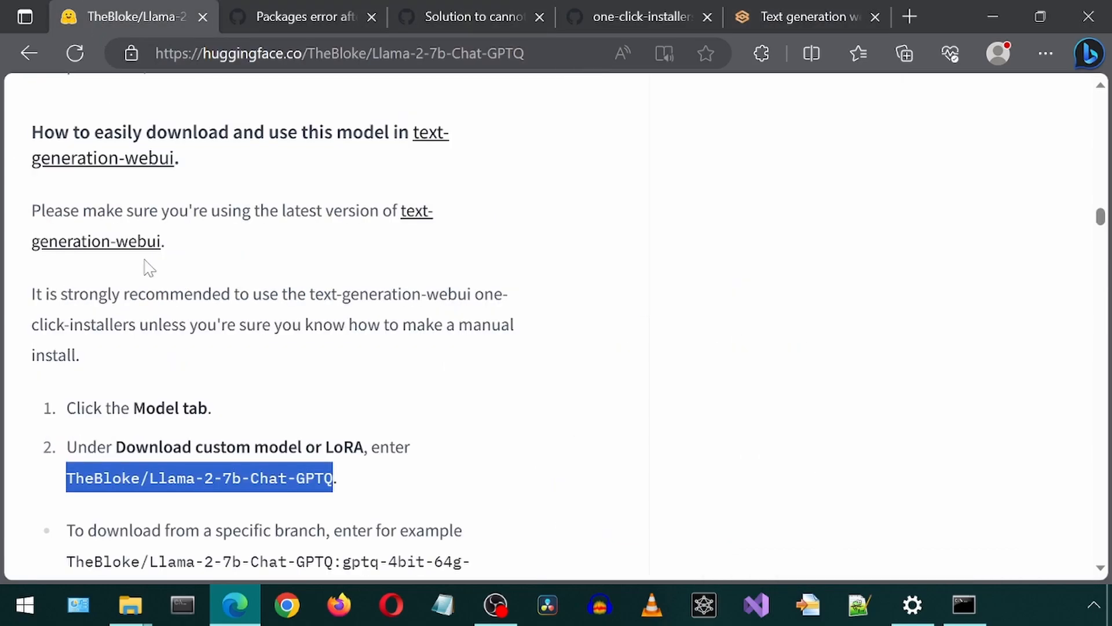
pyautogui.scroll(-1, 556, 326)
pyautogui.scroll(-1, 556, 326)
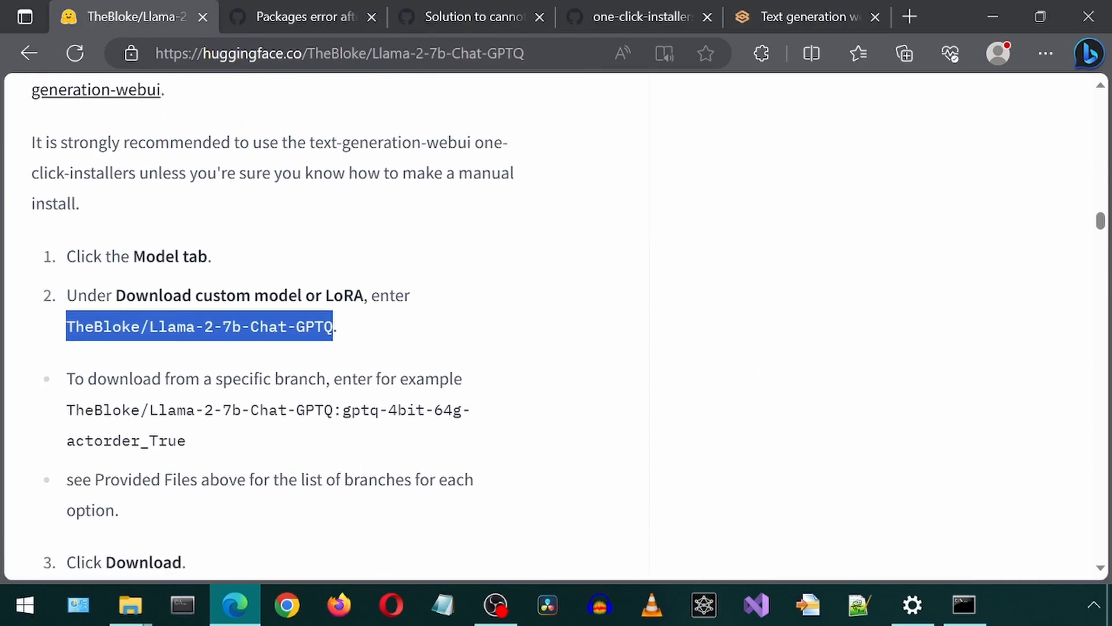
pyautogui.scroll(-1, 557, 326)
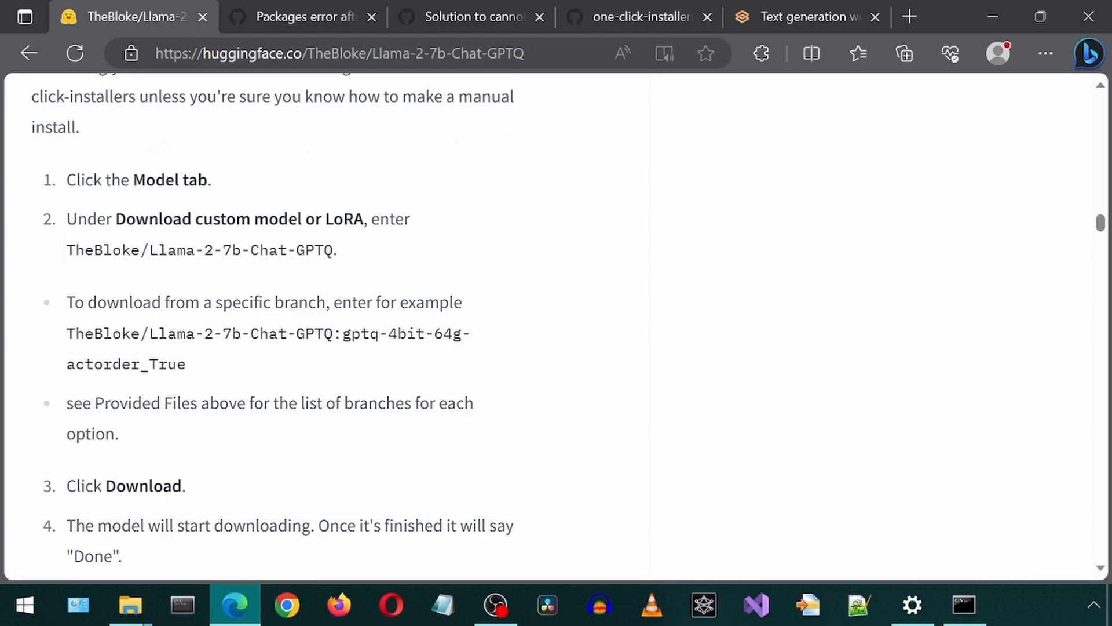
pyautogui.doubleClick(143, 485)
pyautogui.click(839, 13)
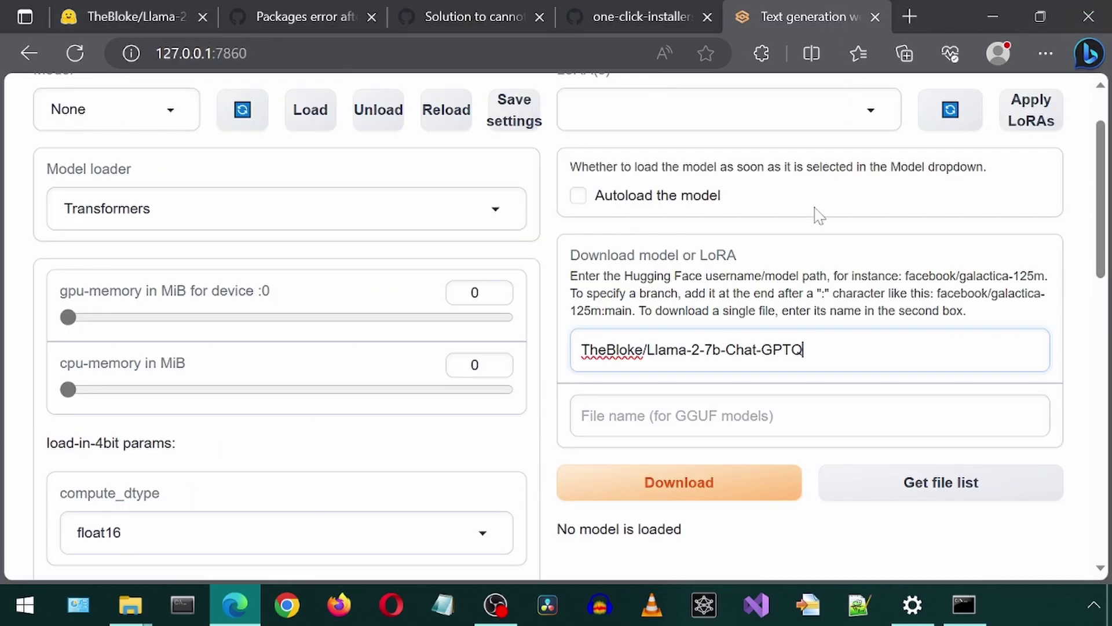
pyautogui.click(698, 494)
pyautogui.scroll(-2, 704, 515)
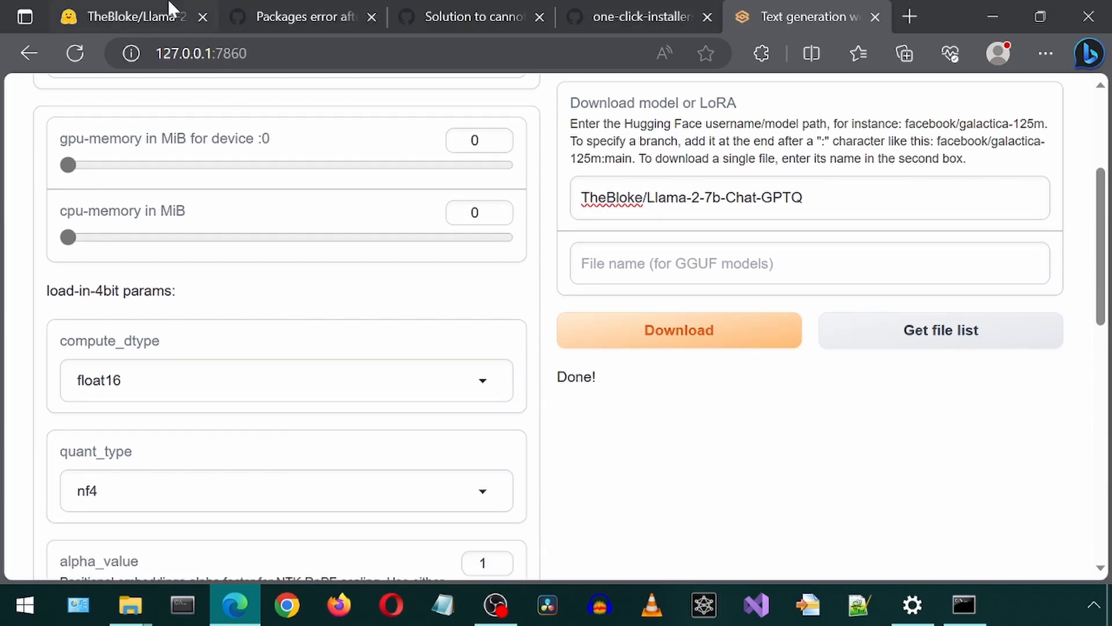
pyautogui.click(135, 16)
pyautogui.scroll(-1, 220, 434)
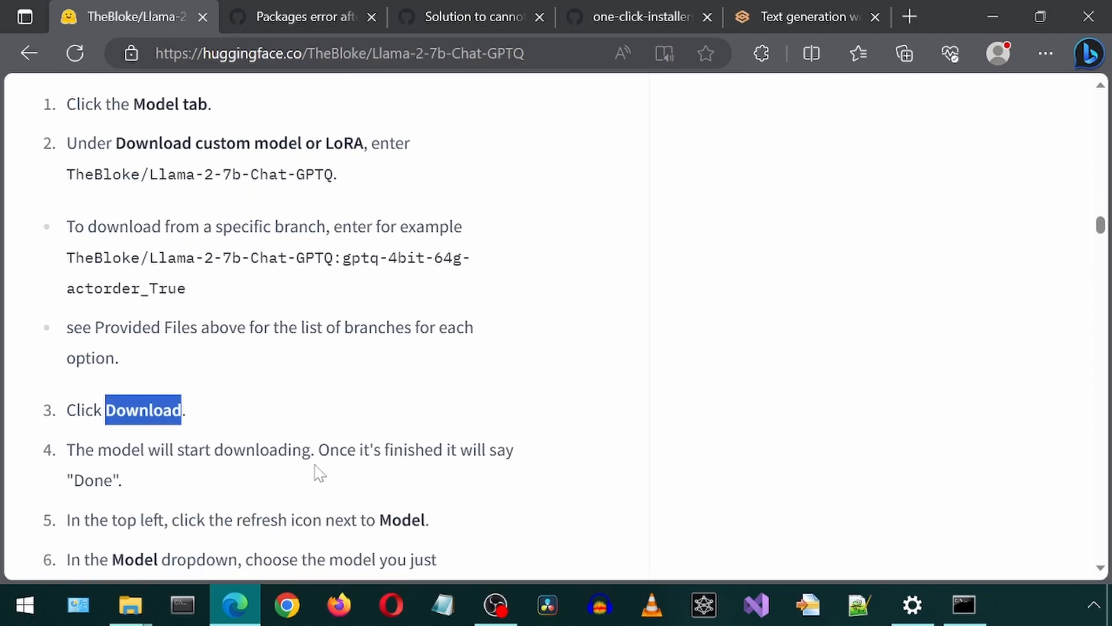
pyautogui.doubleClick(93, 480)
pyautogui.scroll(-1, 186, 504)
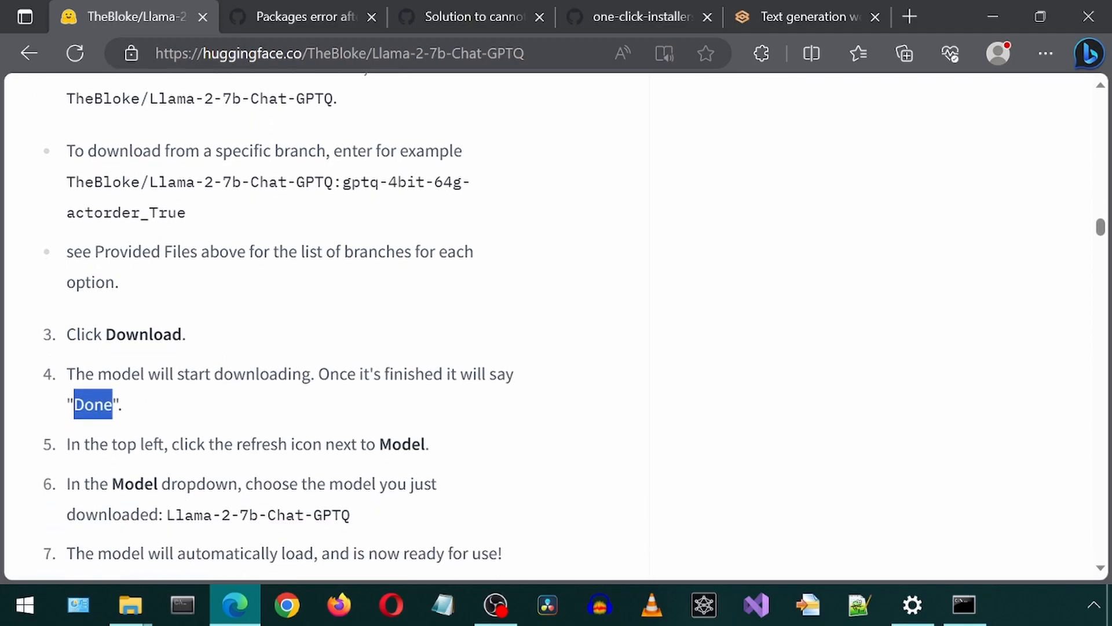
# Follow the card's step 5 and refresh the list of available models in the web UI
pyautogui.doubleClick(402, 444)
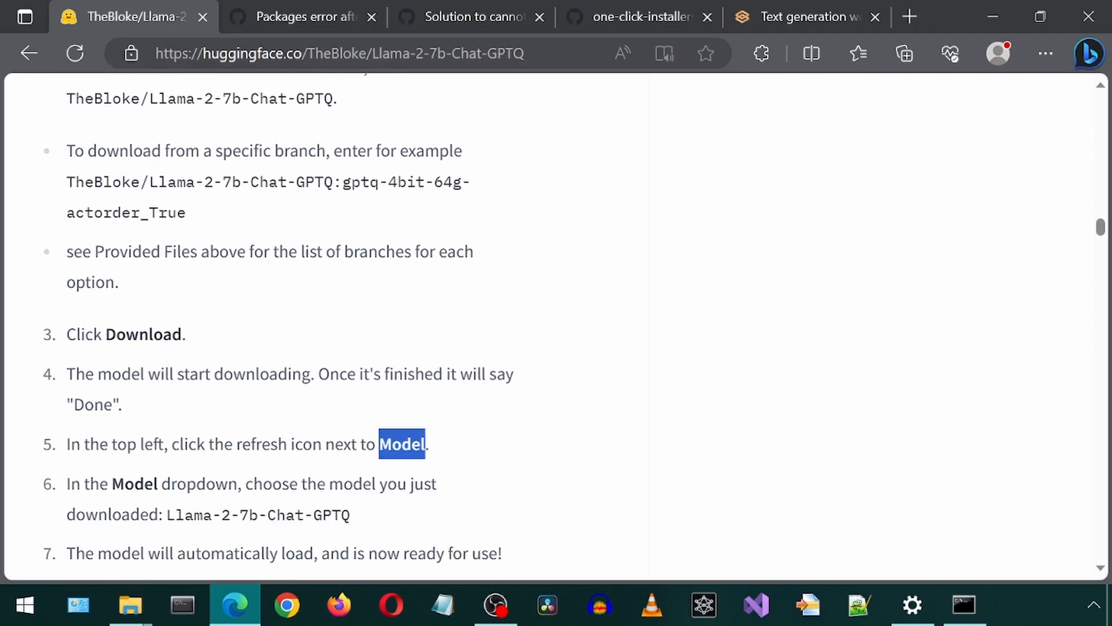
pyautogui.click(822, 11)
pyautogui.scroll(3, 644, 218)
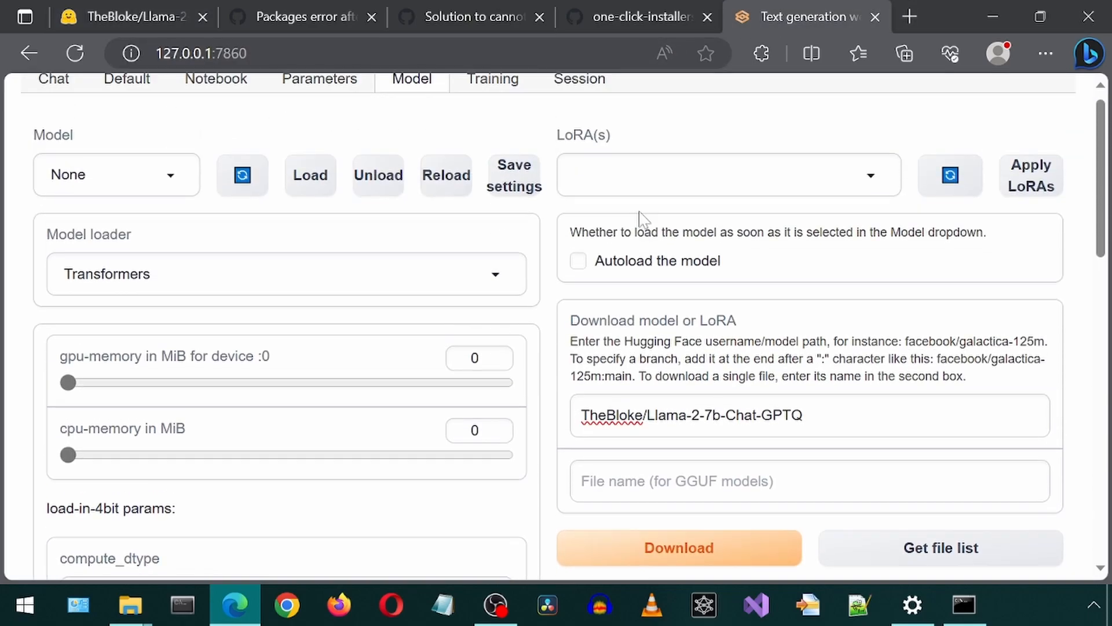
pyautogui.click(237, 192)
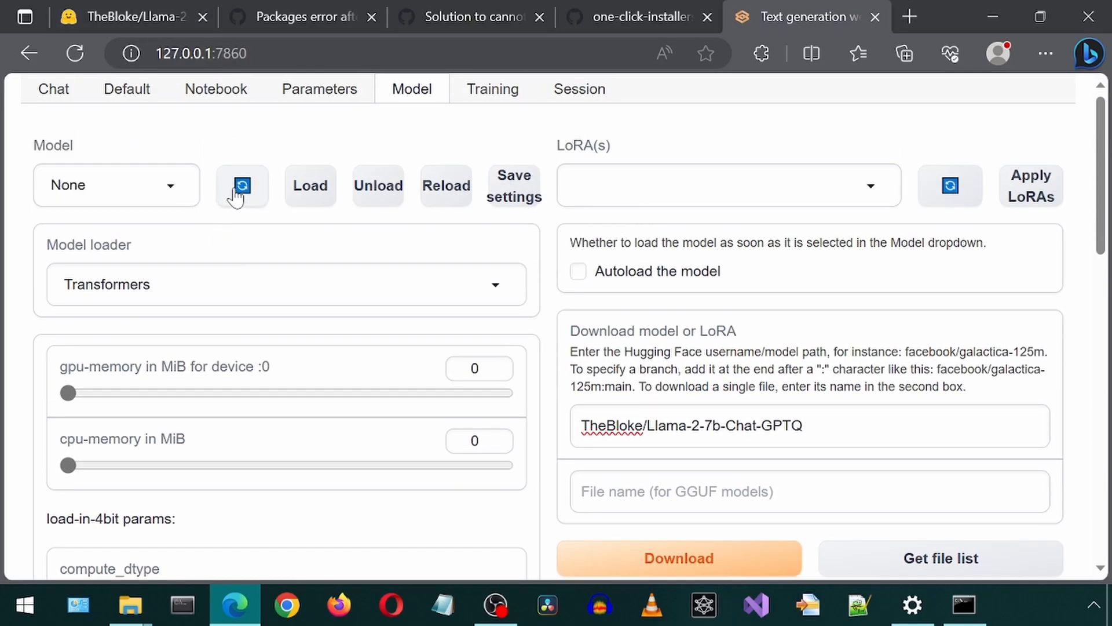
pyautogui.click(131, 16)
# Choose TheBloke_Llama-2-7b-Chat-GPTQ in the Model dropdown per the card's step 6
pyautogui.doubleClick(134, 484)
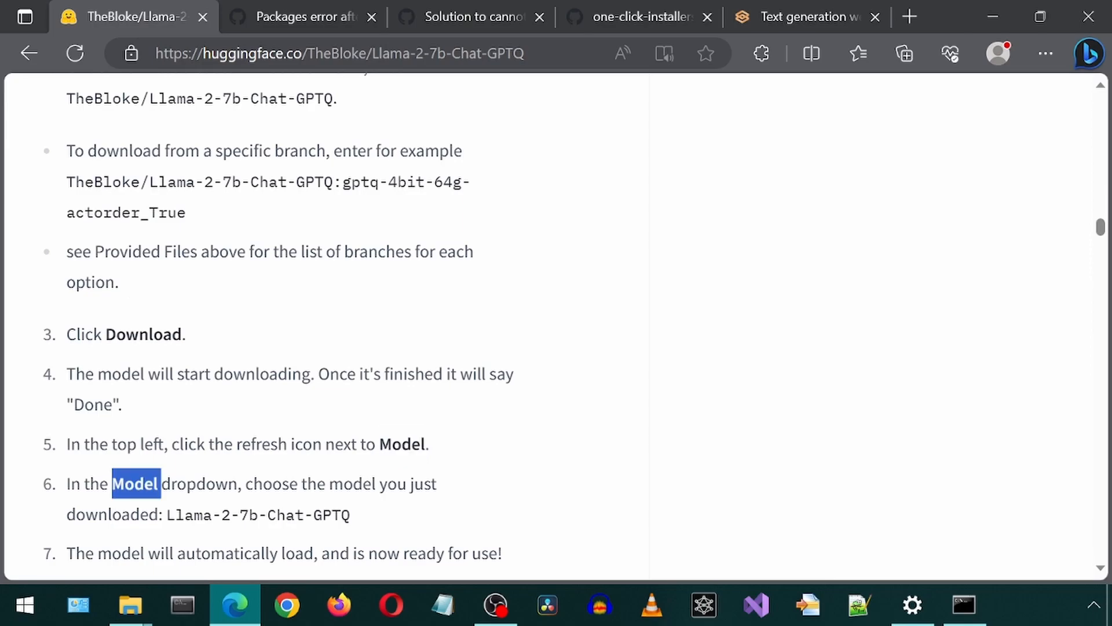
pyautogui.moveTo(175, 514); pyautogui.dragTo(351, 517)
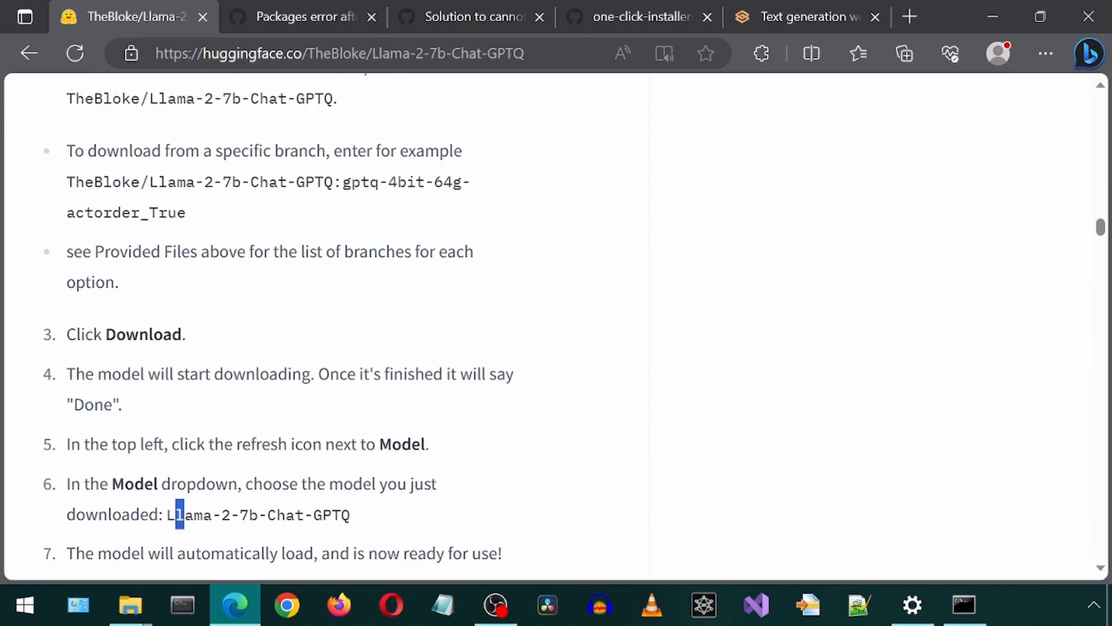
pyautogui.click(835, 16)
pyautogui.click(178, 190)
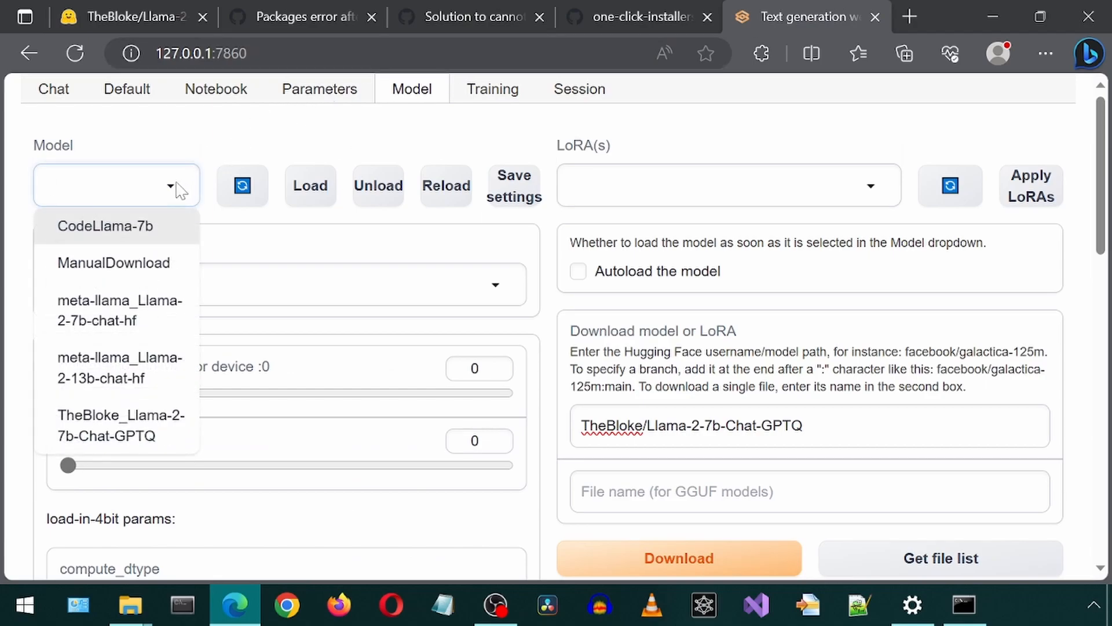
pyautogui.click(143, 432)
pyautogui.click(130, 17)
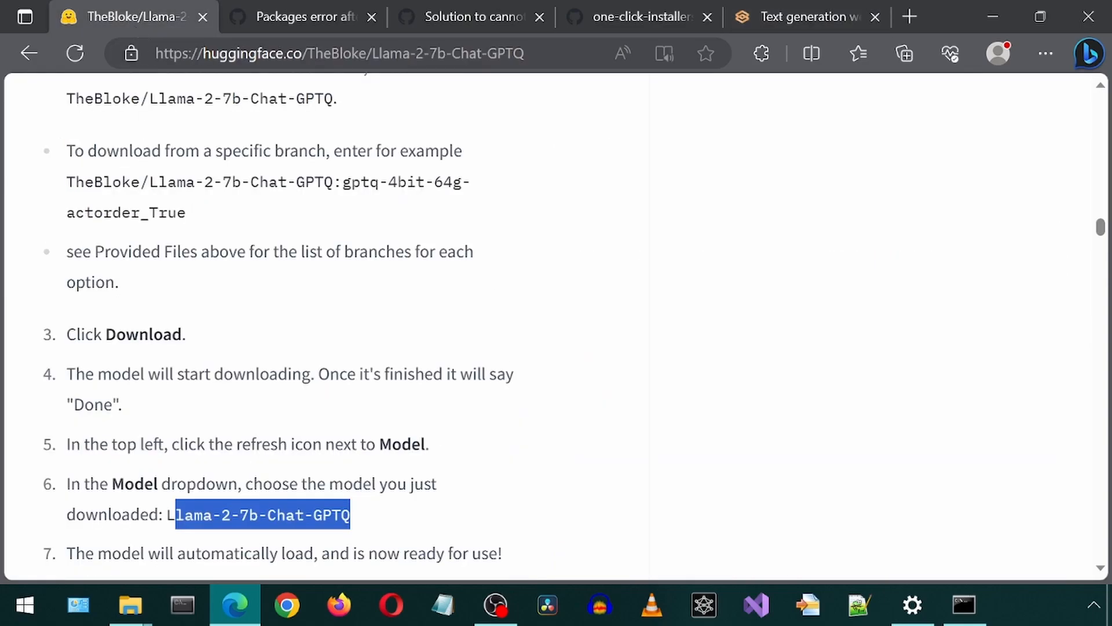
pyautogui.scroll(-1, 300, 340)
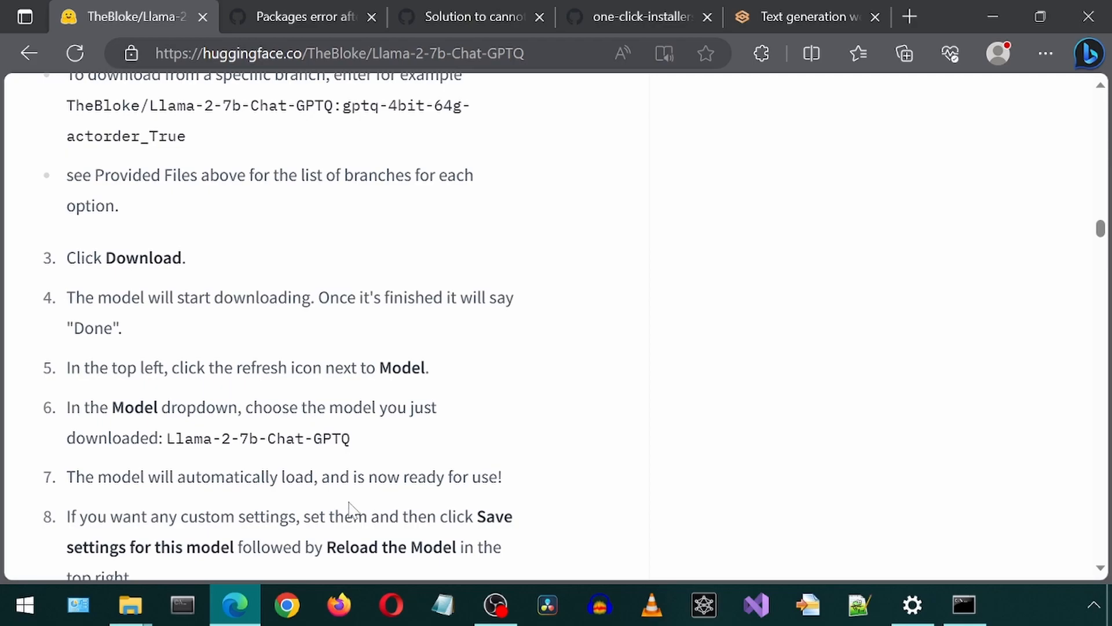
pyautogui.scroll(-1, 348, 496)
pyautogui.scroll(-1, 213, 501)
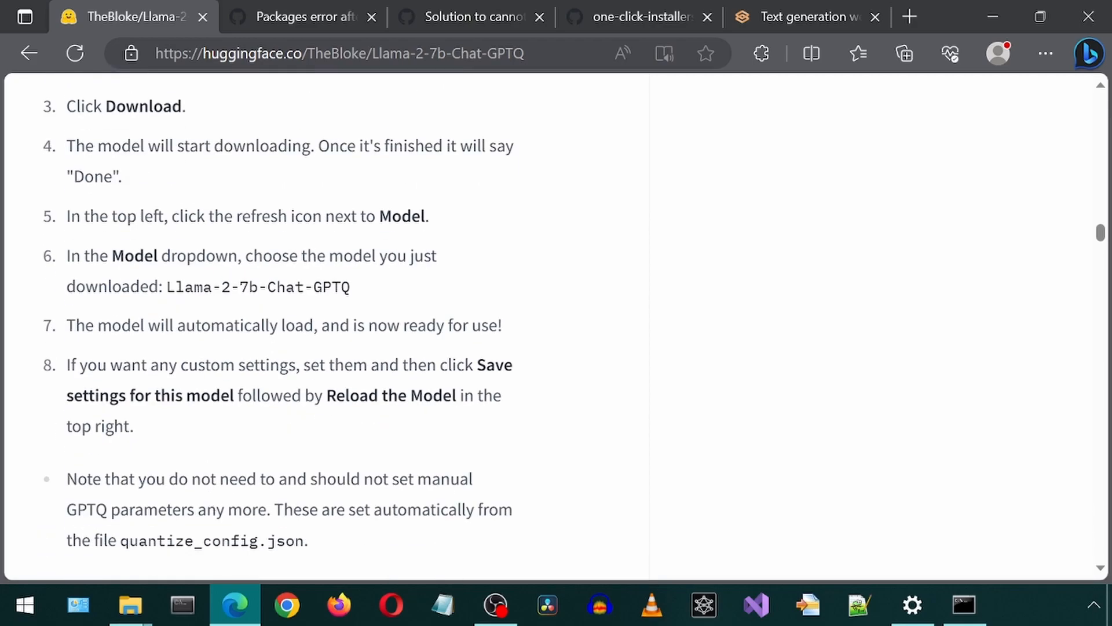
pyautogui.scroll(-1, 383, 478)
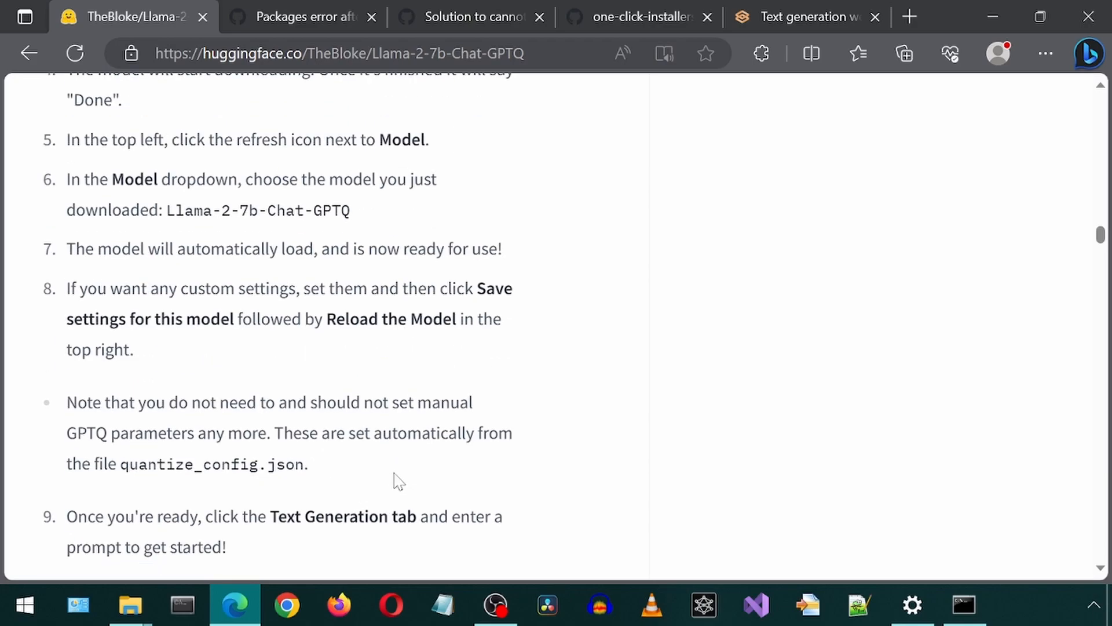
pyautogui.scroll(-1, 396, 480)
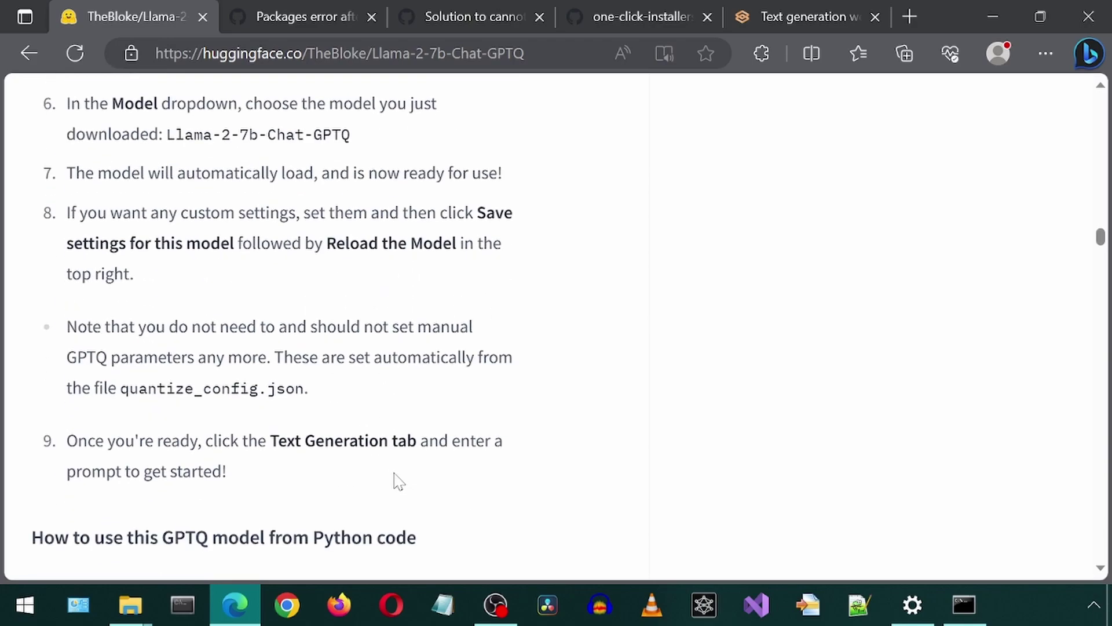
# Save settings for TheBloke_Llama-2-7b-Chat-GPTQ and send 'what does a duck sound like?' in Chat, getting no reply
pyautogui.click(839, 14)
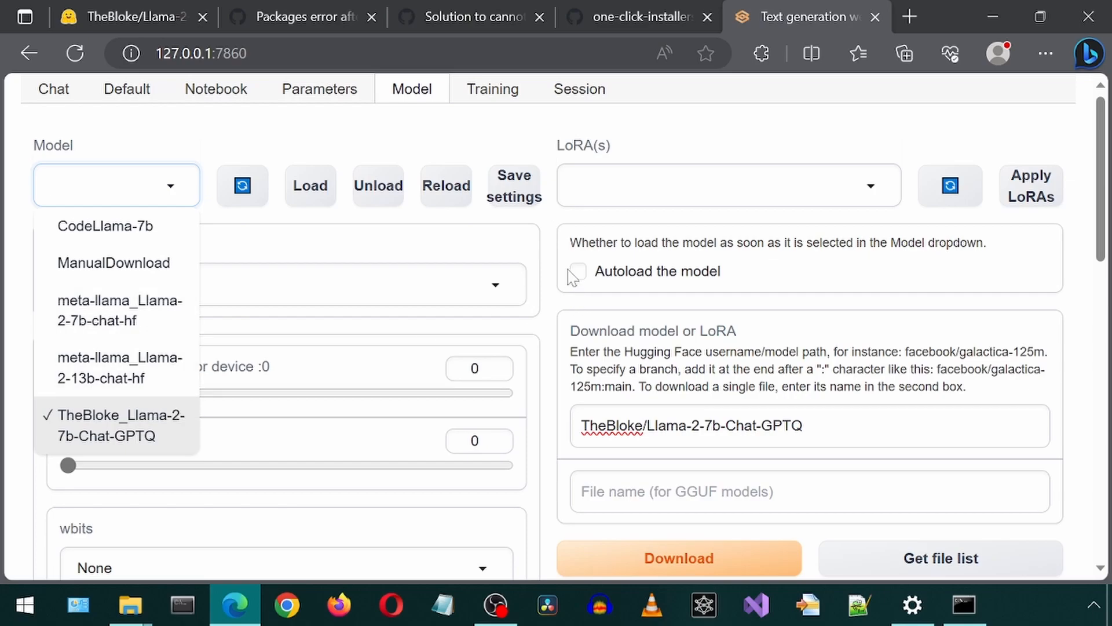
pyautogui.click(549, 249)
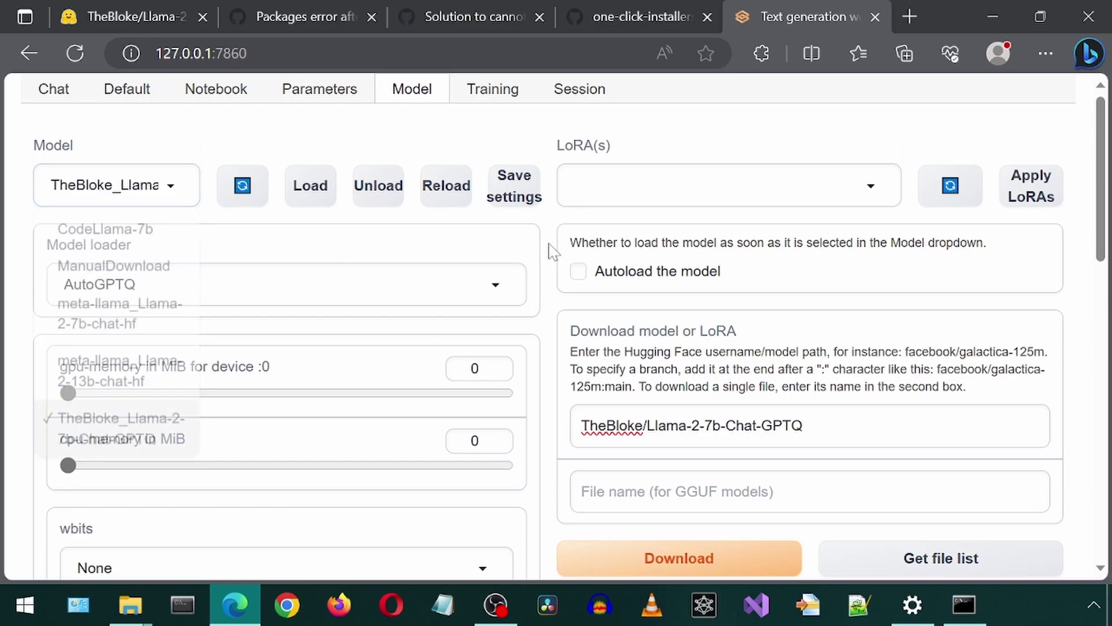
pyautogui.click(527, 188)
pyautogui.scroll(-1, 560, 246)
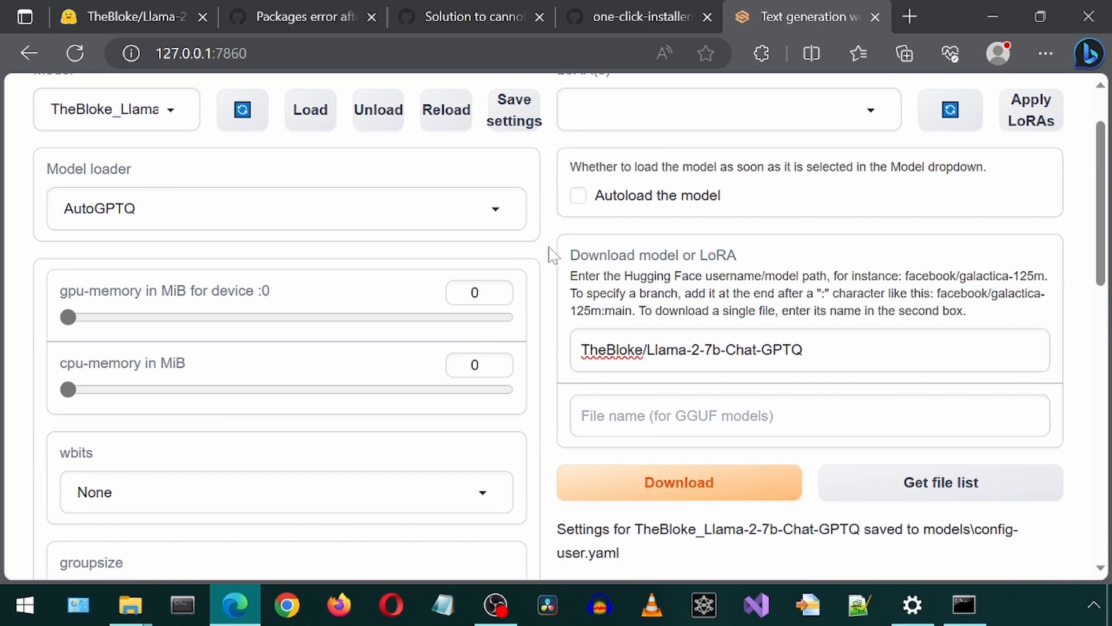
pyautogui.scroll(1, 550, 252)
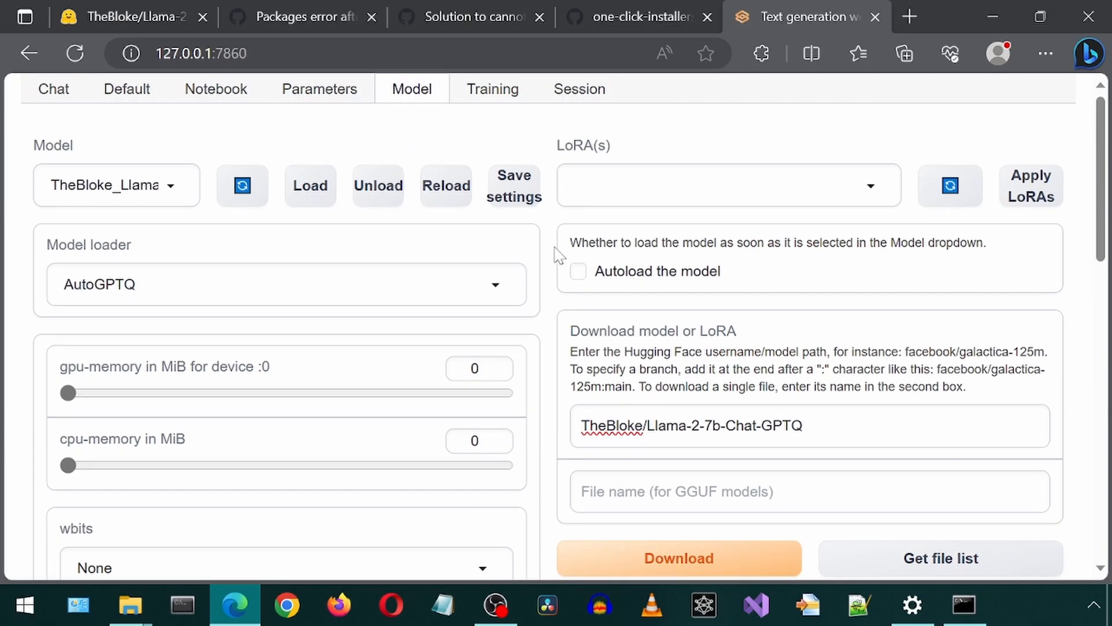
pyautogui.click(54, 90)
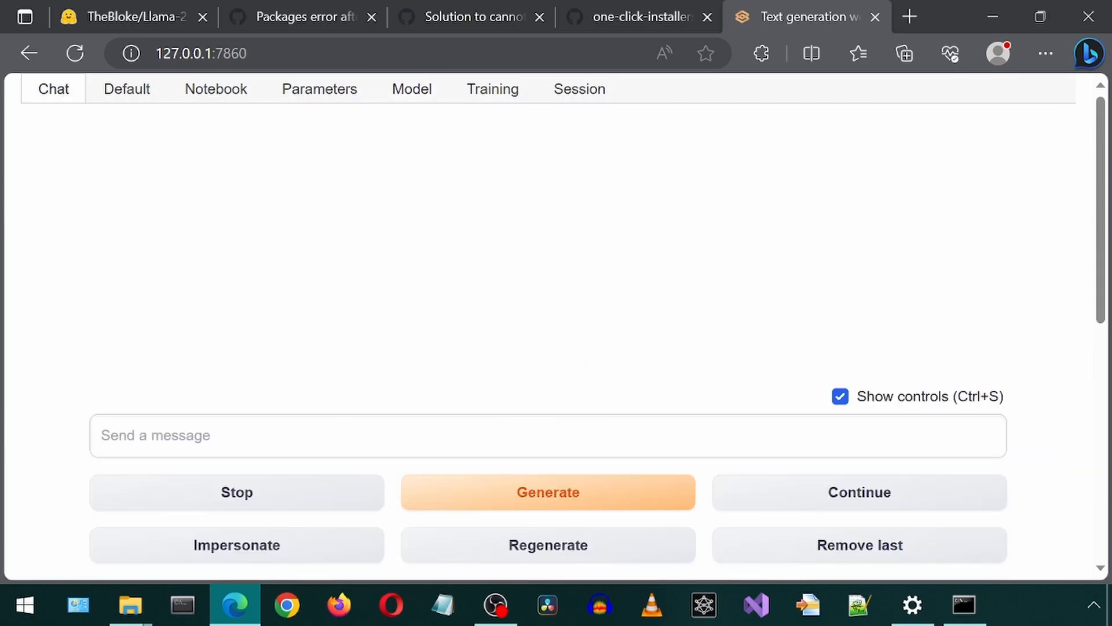
pyautogui.write('wh')
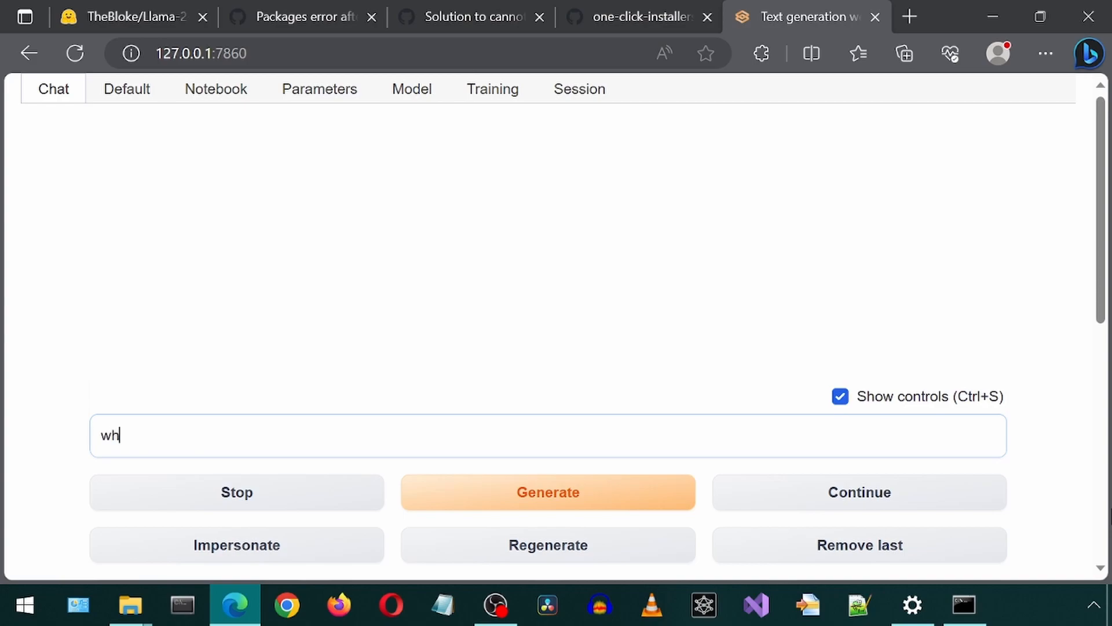
pyautogui.write('at does a duck')
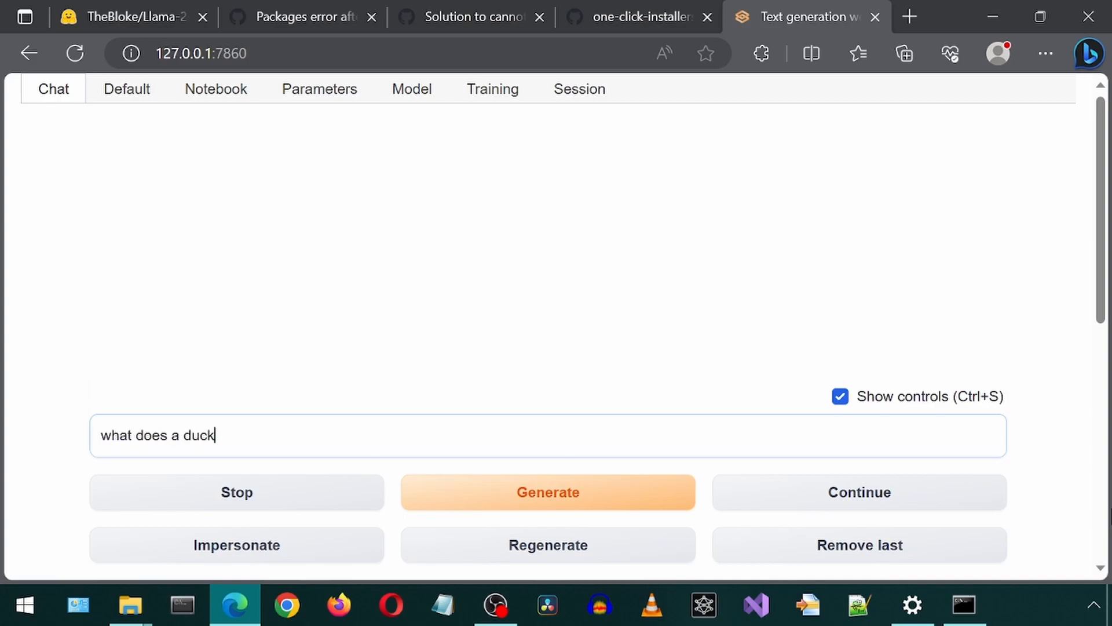
pyautogui.write(' sound like')
pyautogui.write('?')
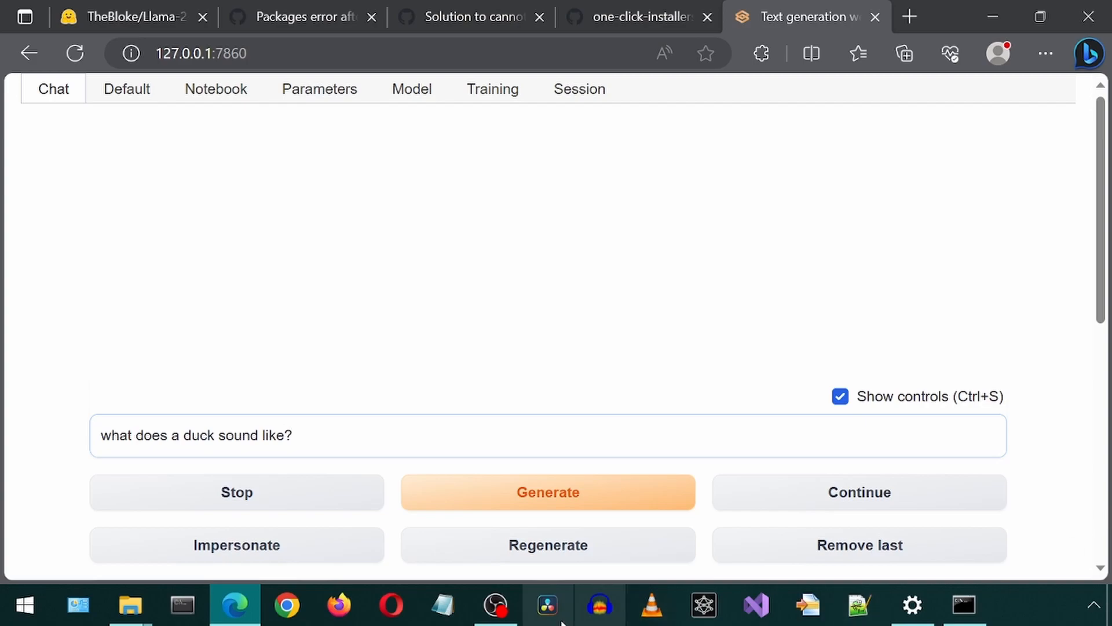
pyautogui.click(501, 502)
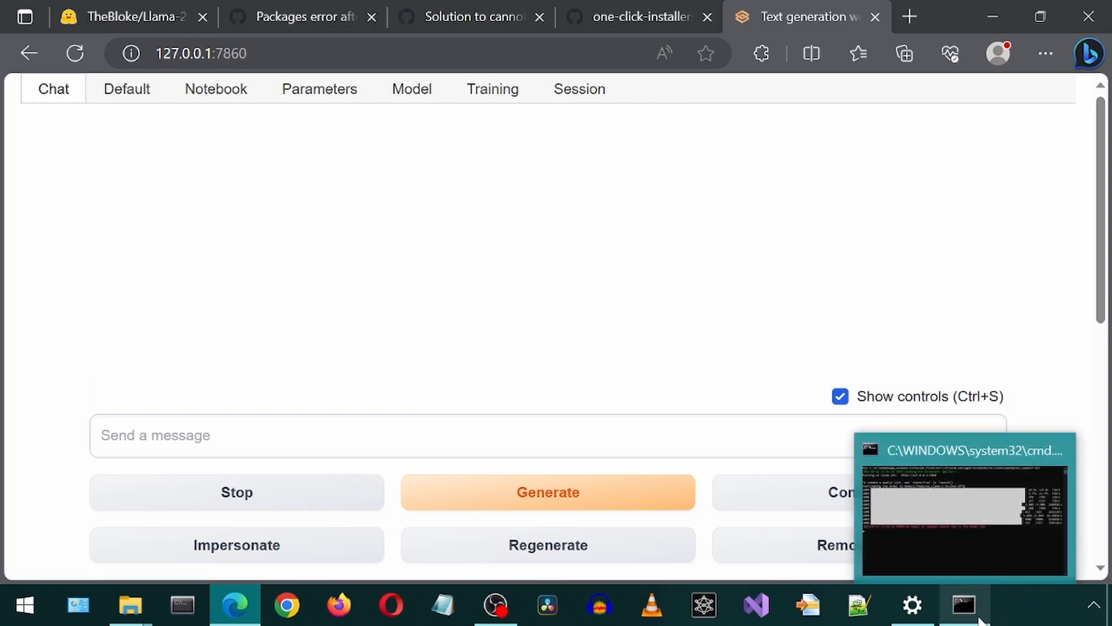
# After the console's no-model error, load TheBloke_Llama-2-7b-Chat-GPTQ with AutoGPTQ and go back to Chat
pyautogui.click(965, 606)
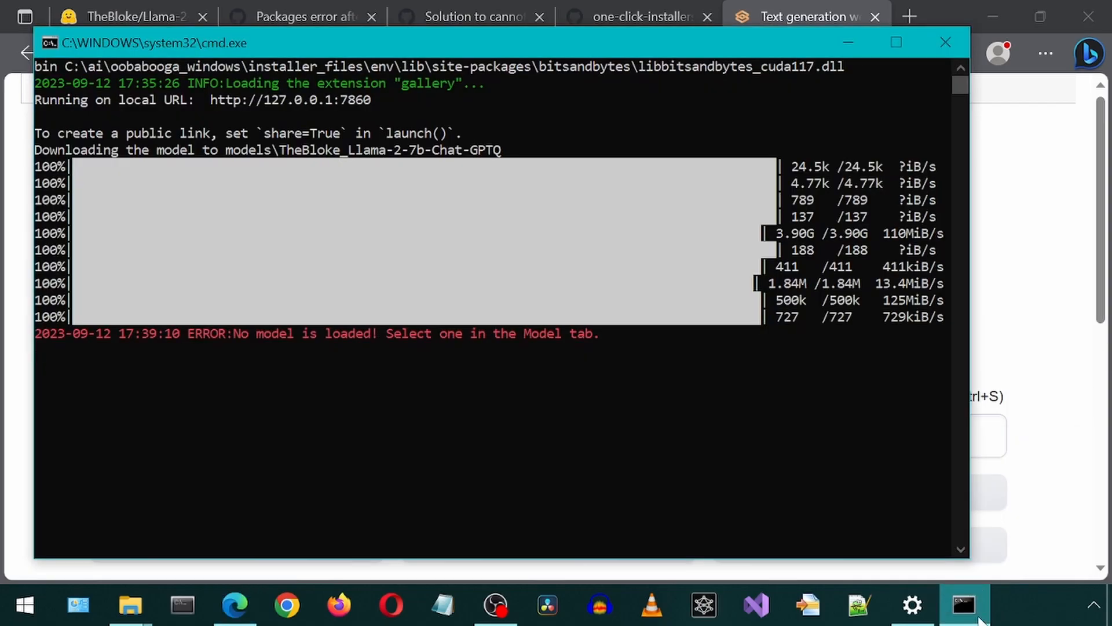
pyautogui.click(979, 615)
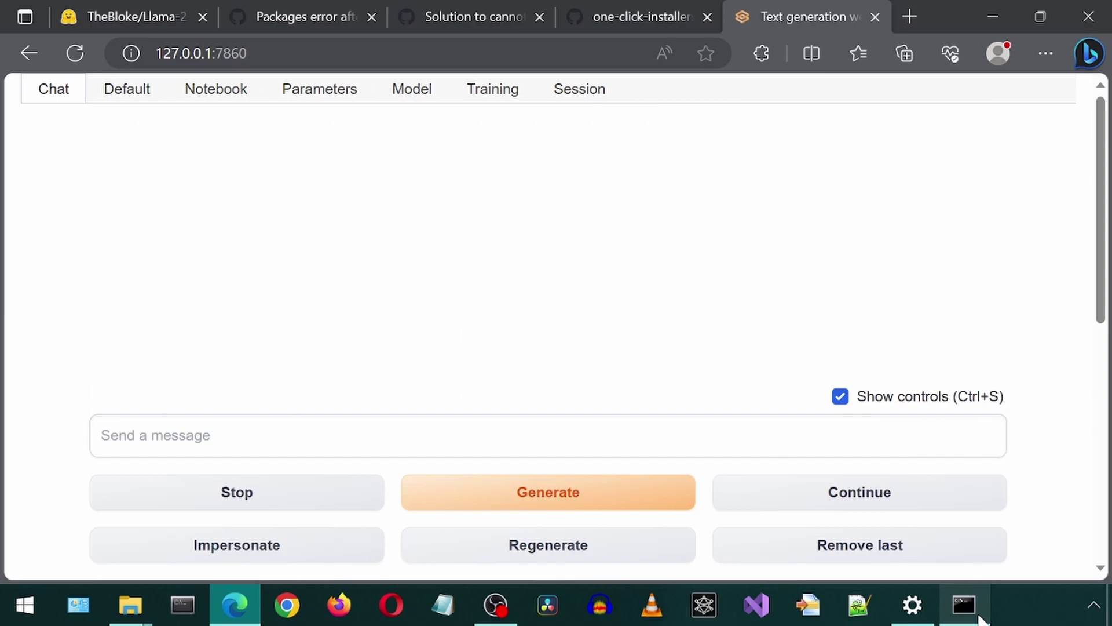
pyautogui.click(406, 97)
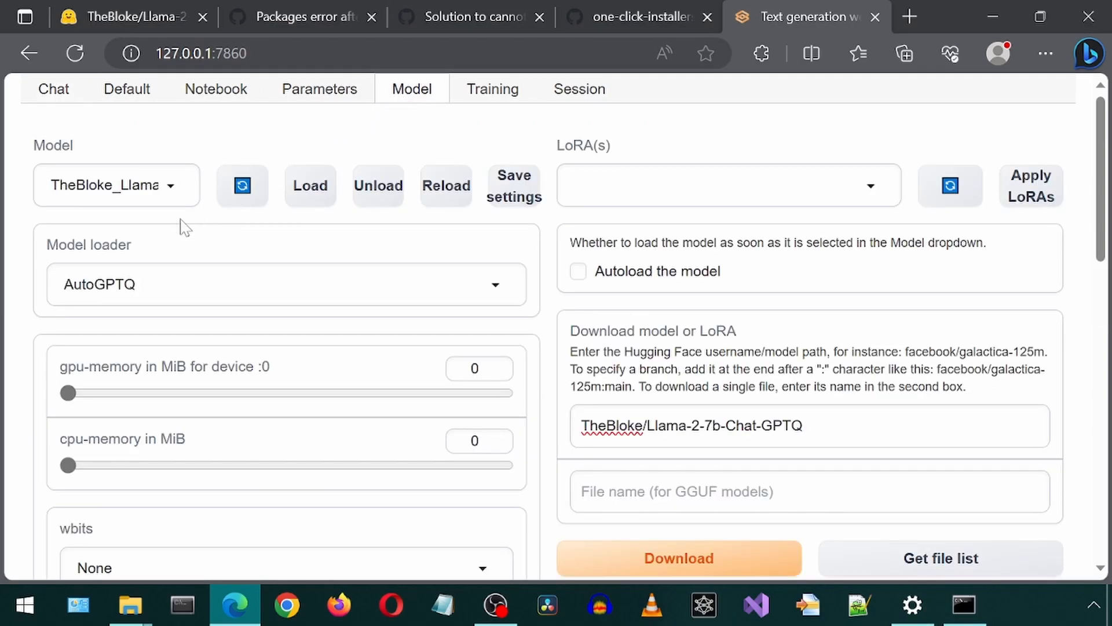
pyautogui.click(173, 197)
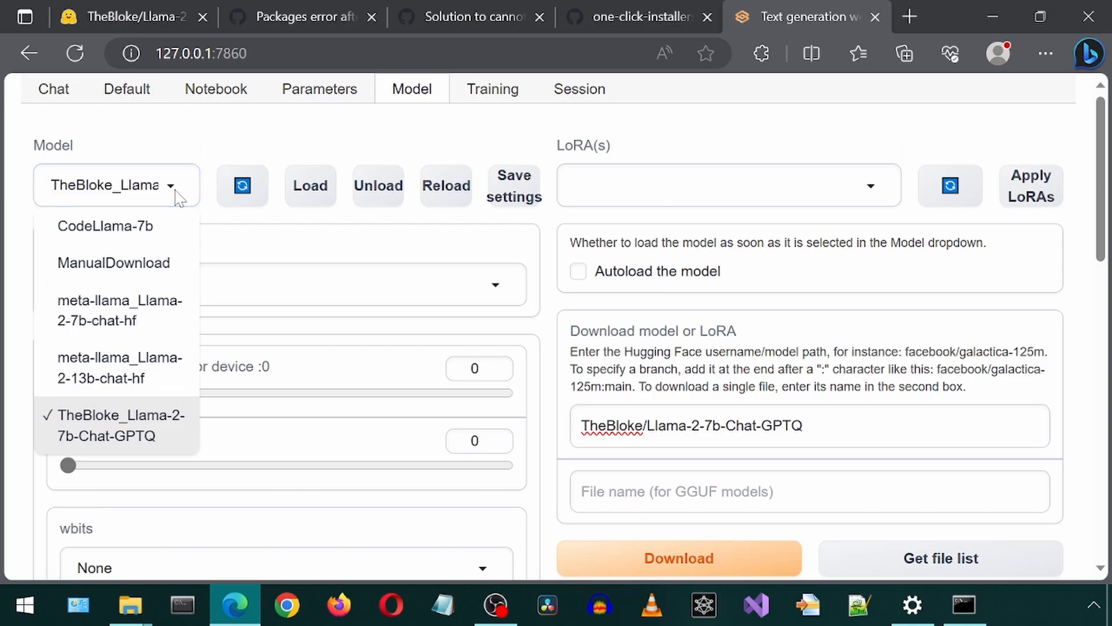
pyautogui.click(312, 218)
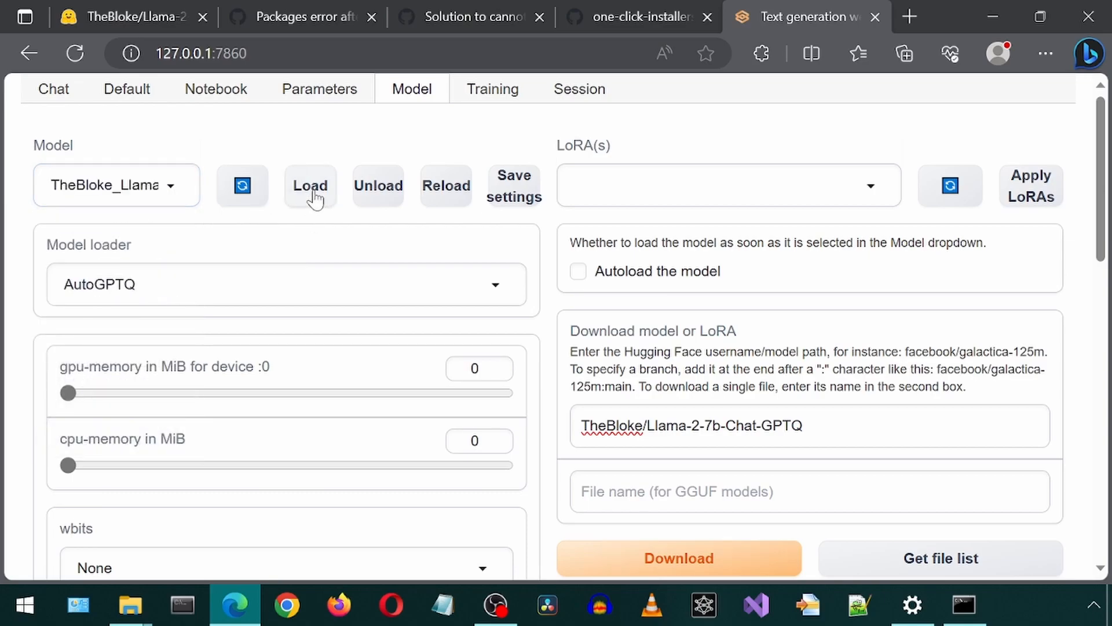
pyautogui.click(310, 200)
pyautogui.scroll(-1, 574, 304)
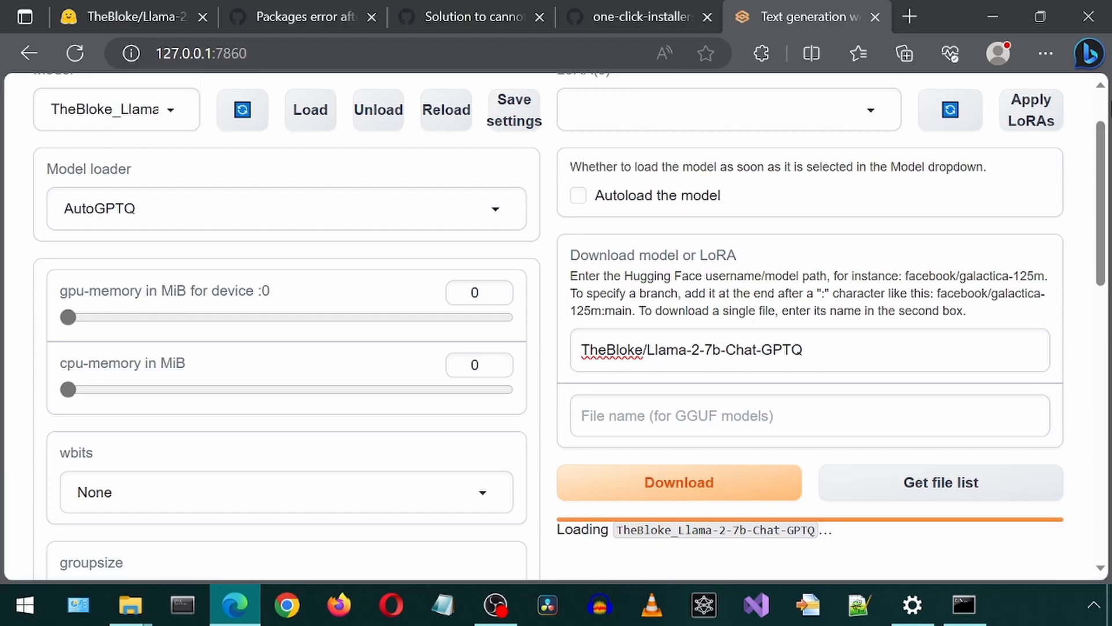
pyautogui.scroll(-1, 1074, 478)
pyautogui.scroll(2, 1075, 478)
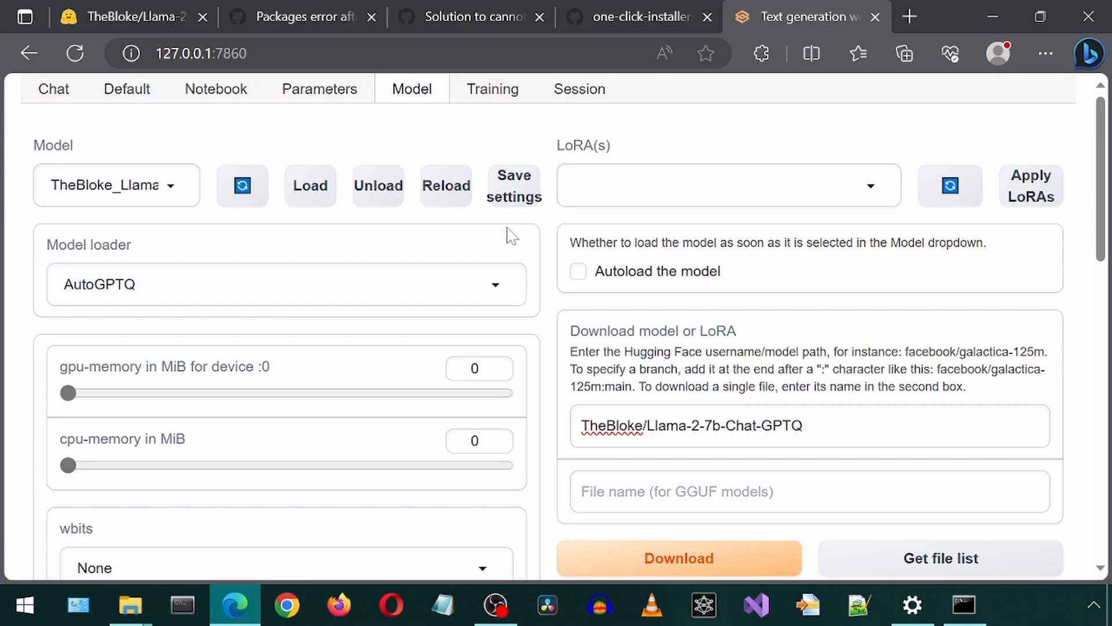
pyautogui.scroll(-2, 600, 453)
pyautogui.scroll(2, 613, 470)
pyautogui.click(47, 94)
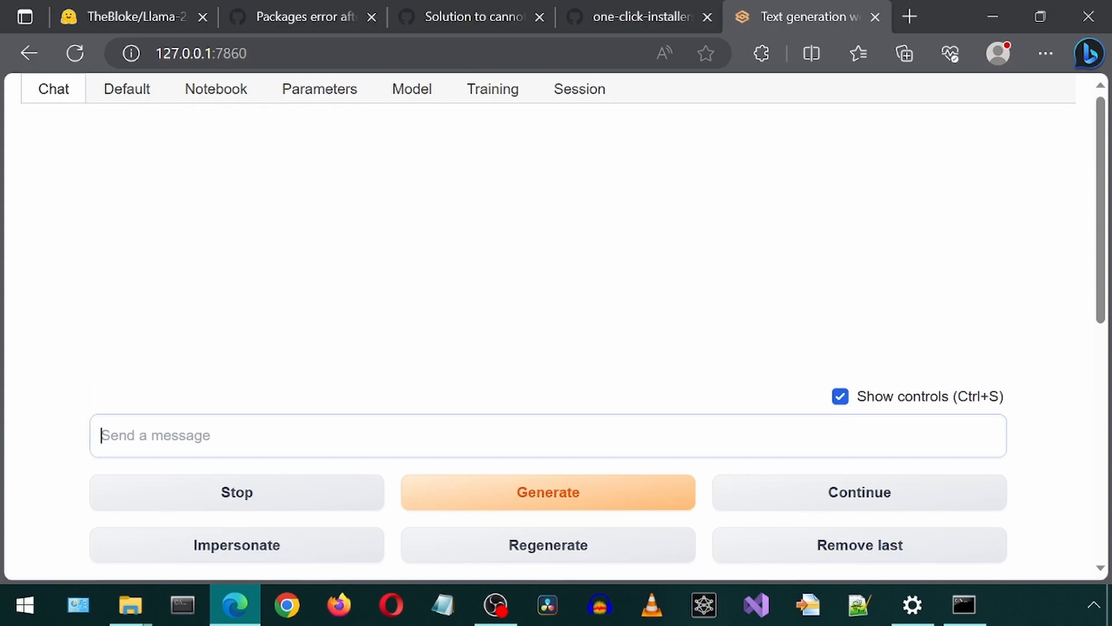
pyautogui.write('what')
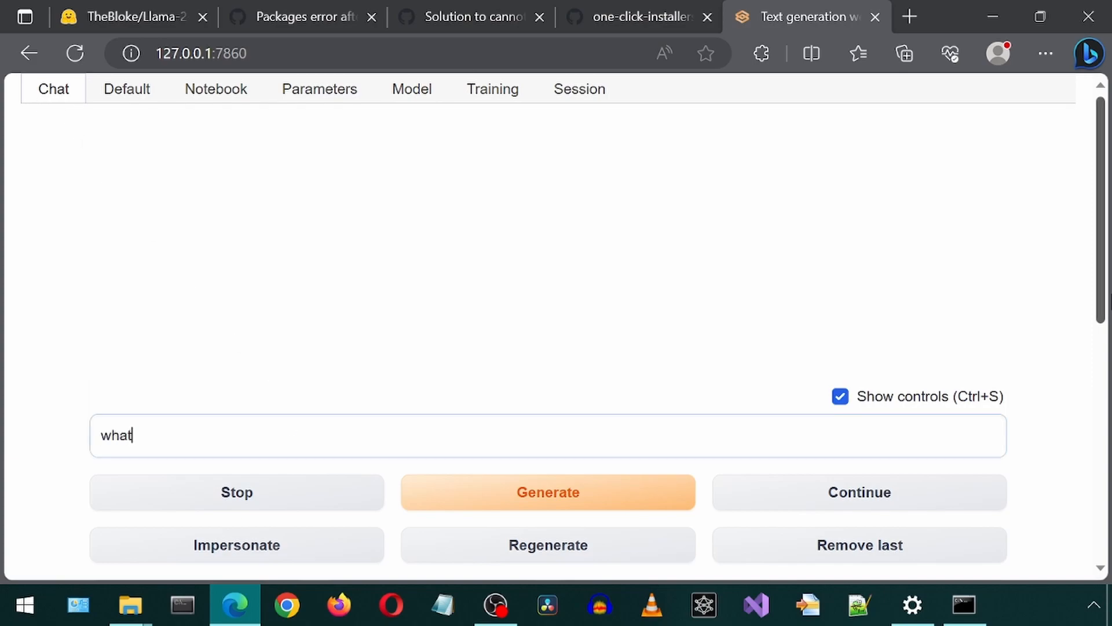
pyautogui.write(' does a')
# Send 'what do ducks eat?' and check the console: 94 tokens generated in 8.27 seconds
pyautogui.press('BackSpace')
pyautogui.press('BackSpace')
pyautogui.press('BackSpace')
pyautogui.write('do d')
pyautogui.write('ucks eat?')
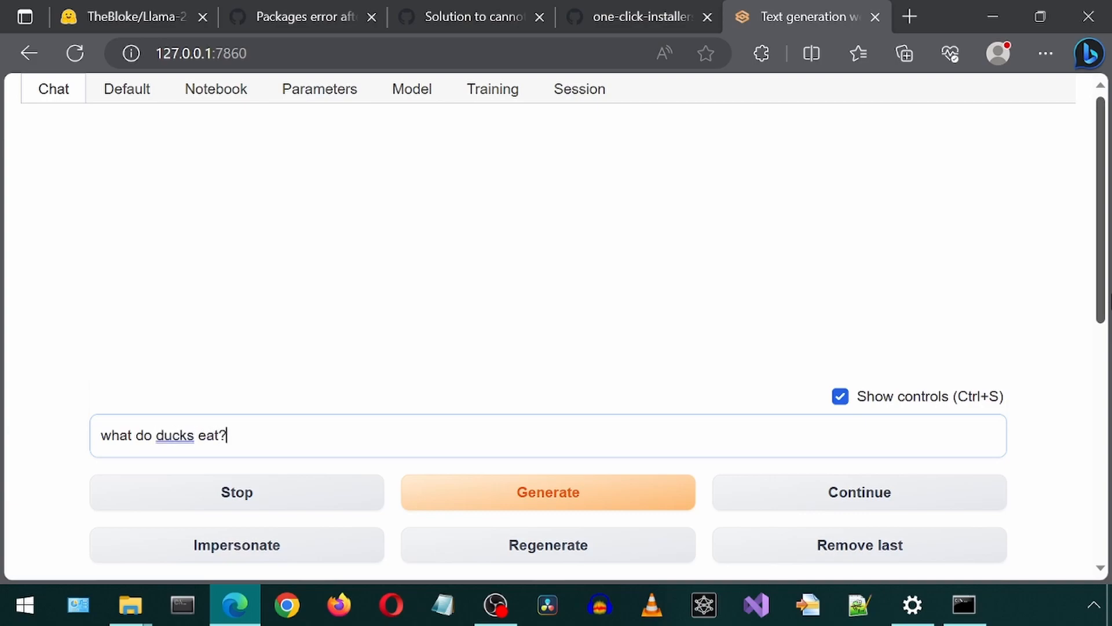
pyautogui.click(642, 504)
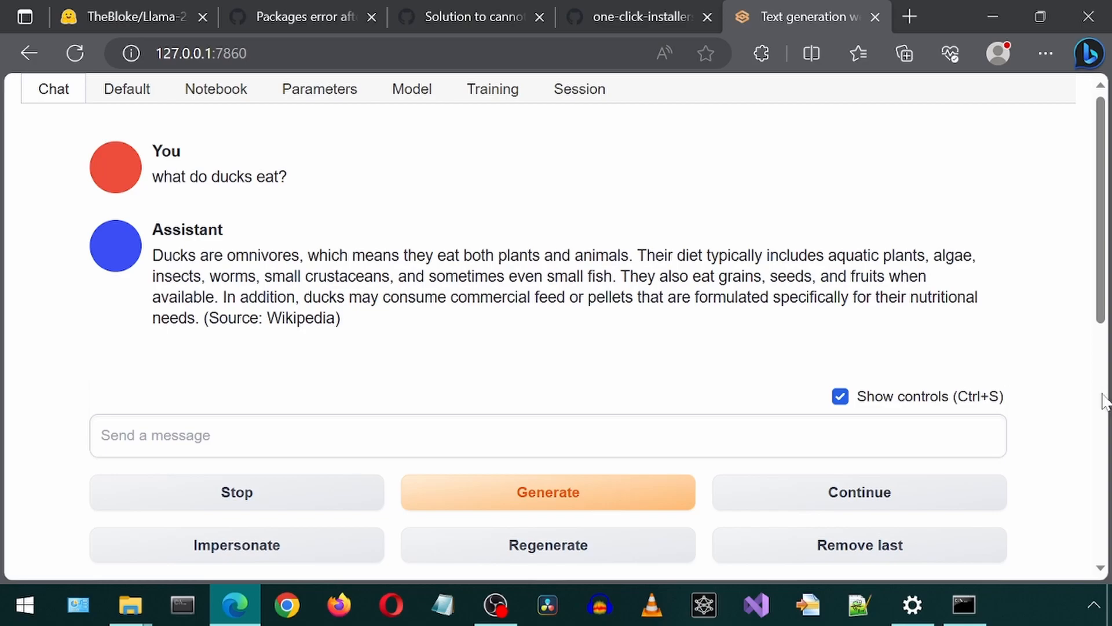
pyautogui.click(969, 608)
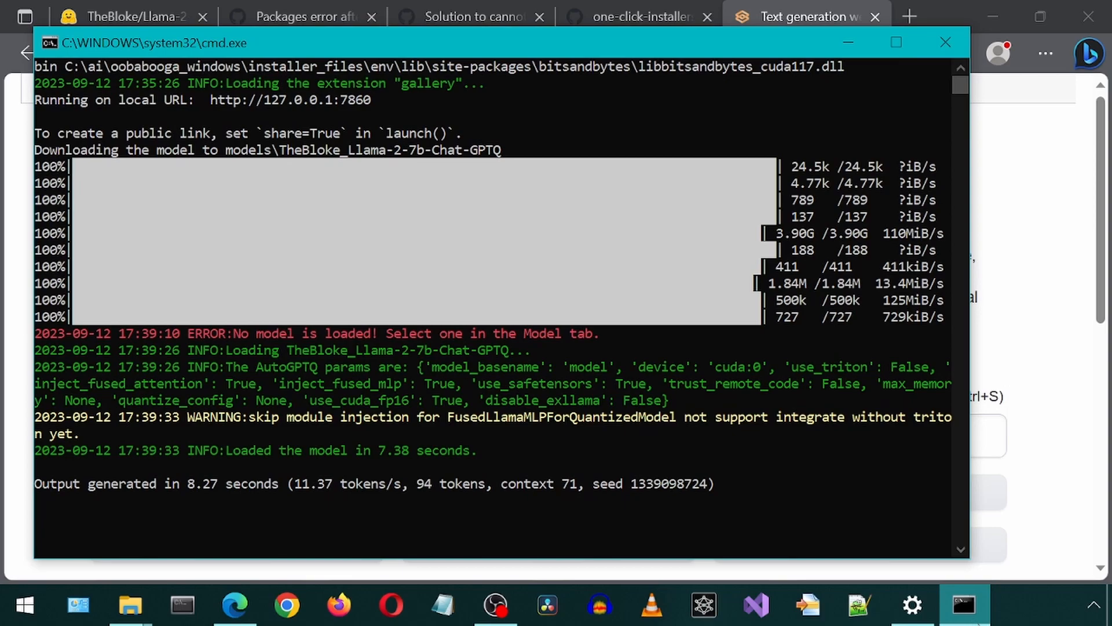
# Choose meta-llama_Llama-2-7b-chat-hf in the Model dropdown and load it via Transformers
pyautogui.hotkey('alt', 'Tab')
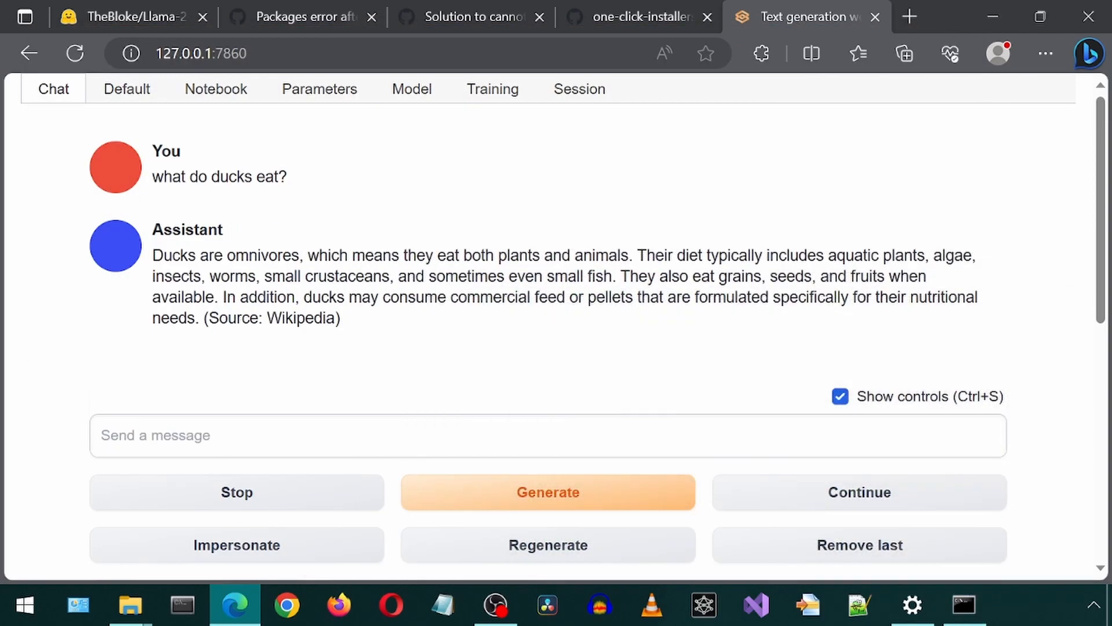
pyautogui.click(412, 98)
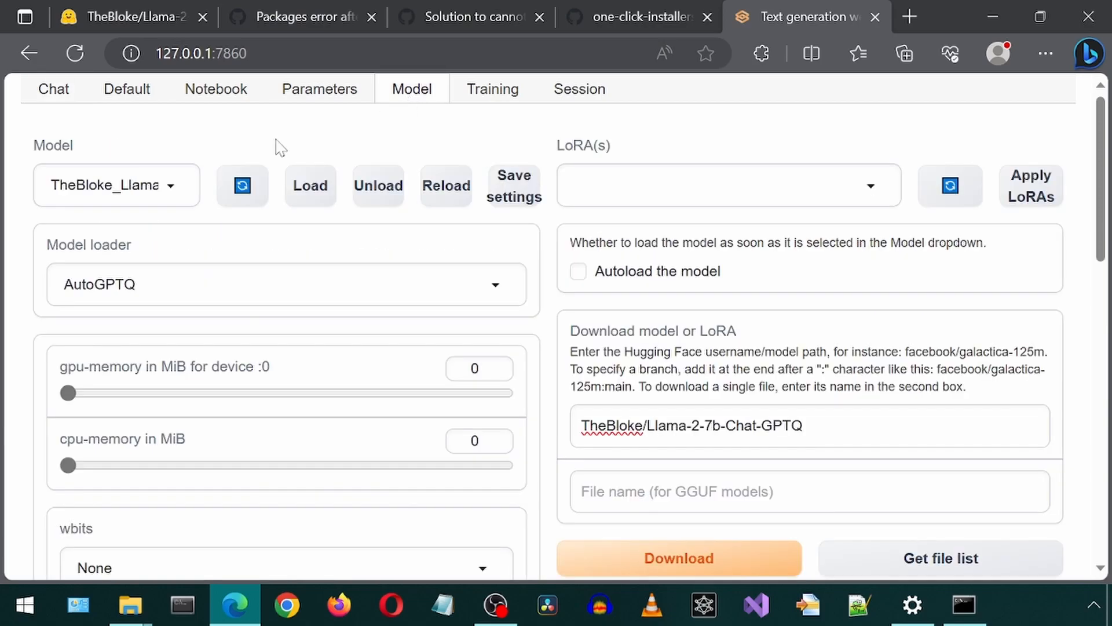
pyautogui.click(186, 193)
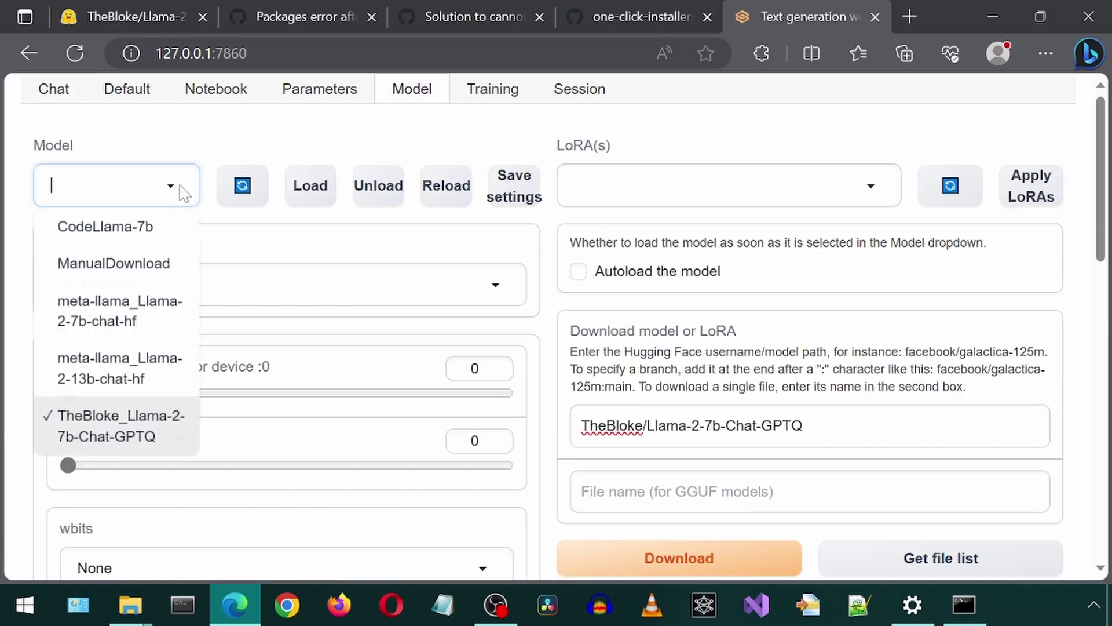
pyautogui.click(144, 321)
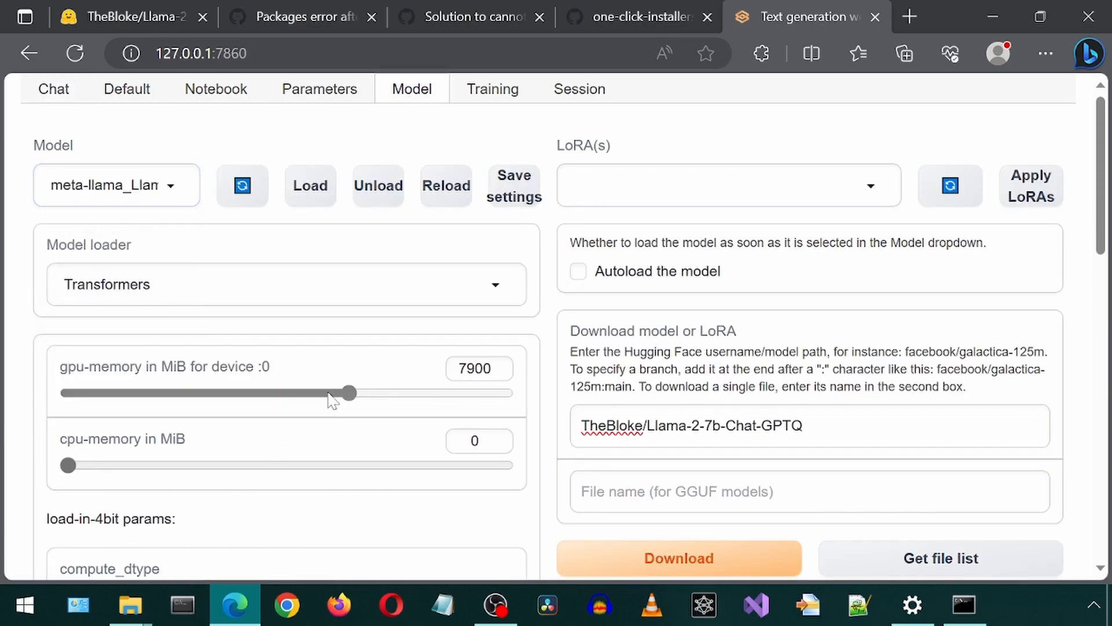
pyautogui.click(315, 198)
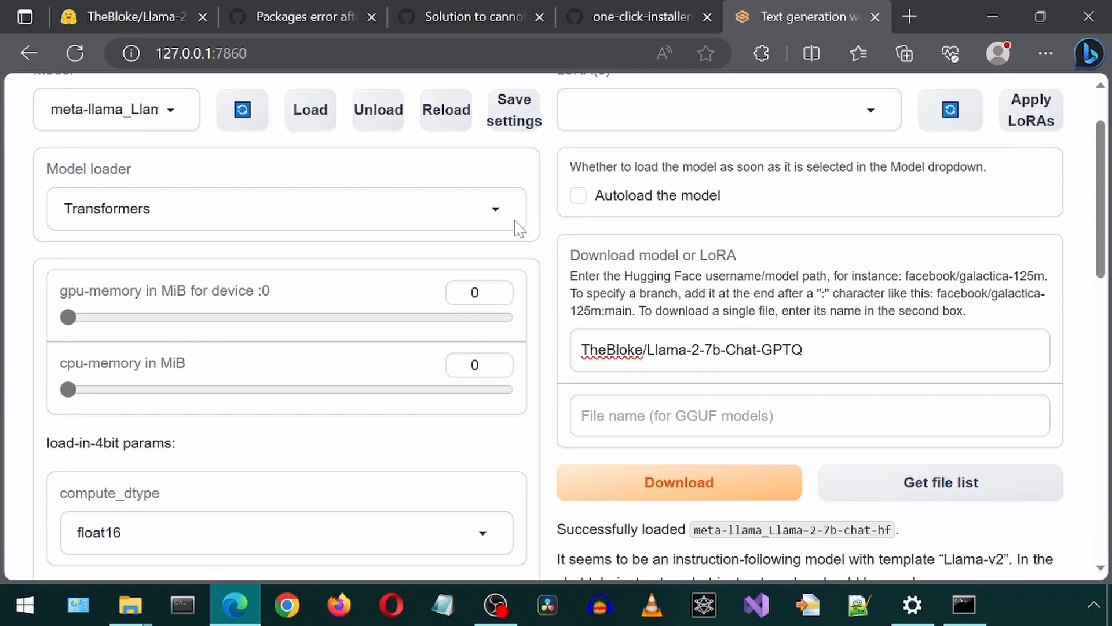
pyautogui.scroll(2, 518, 227)
# Copy the earlier 'what do ducks eat?' question into the message box and send it to the original model
pyautogui.click(48, 89)
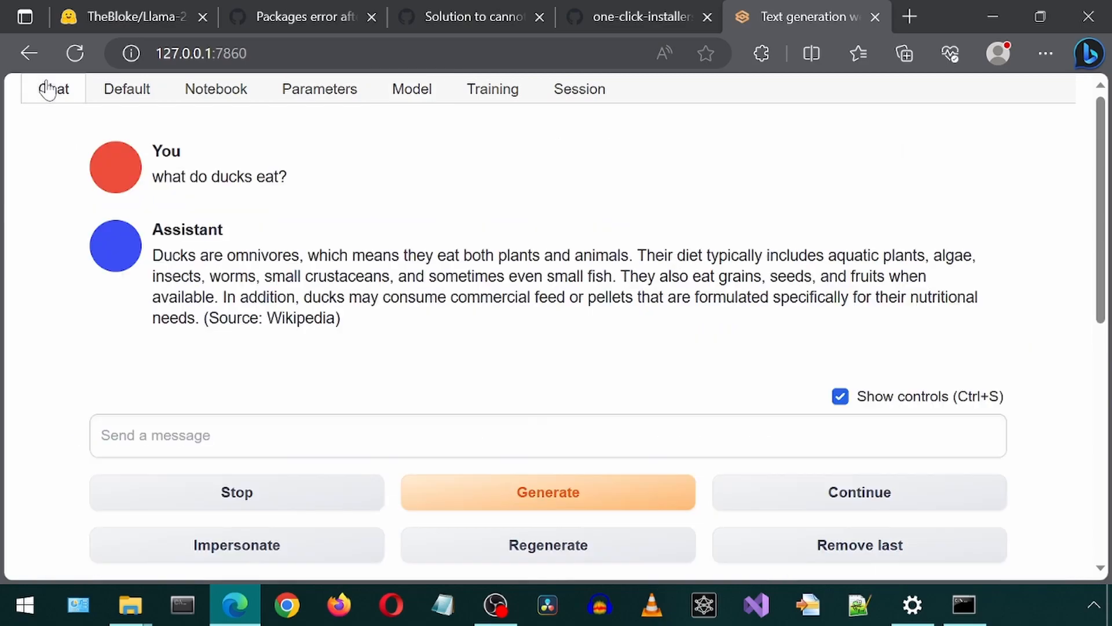
pyautogui.moveTo(292, 179); pyautogui.dragTo(152, 178)
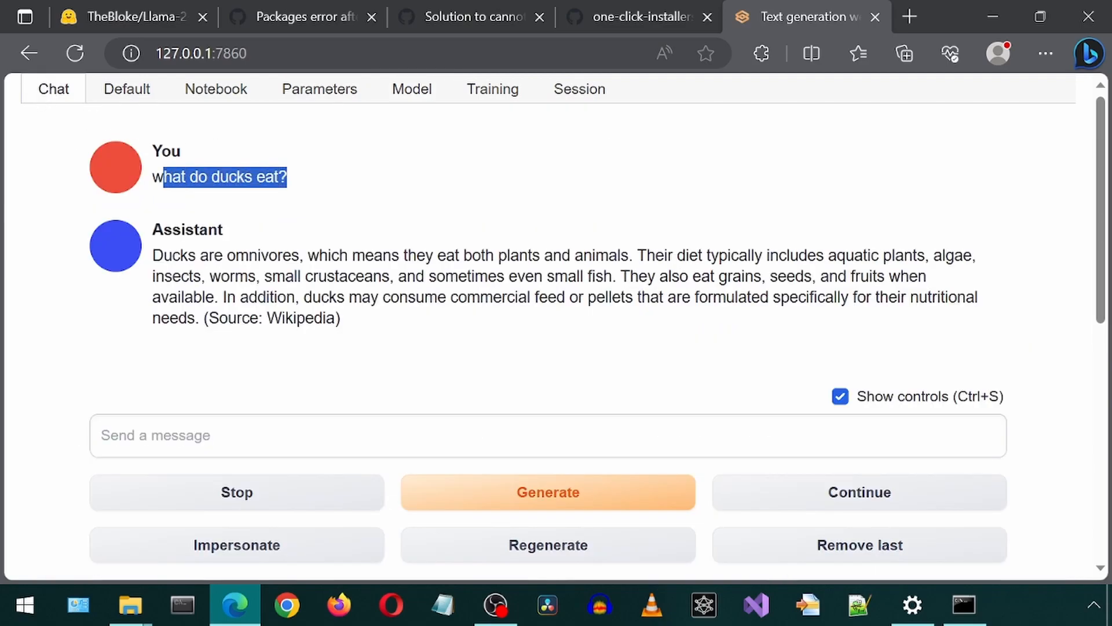
pyautogui.rightClick(178, 178)
pyautogui.click(229, 144)
pyautogui.rightClick(185, 435)
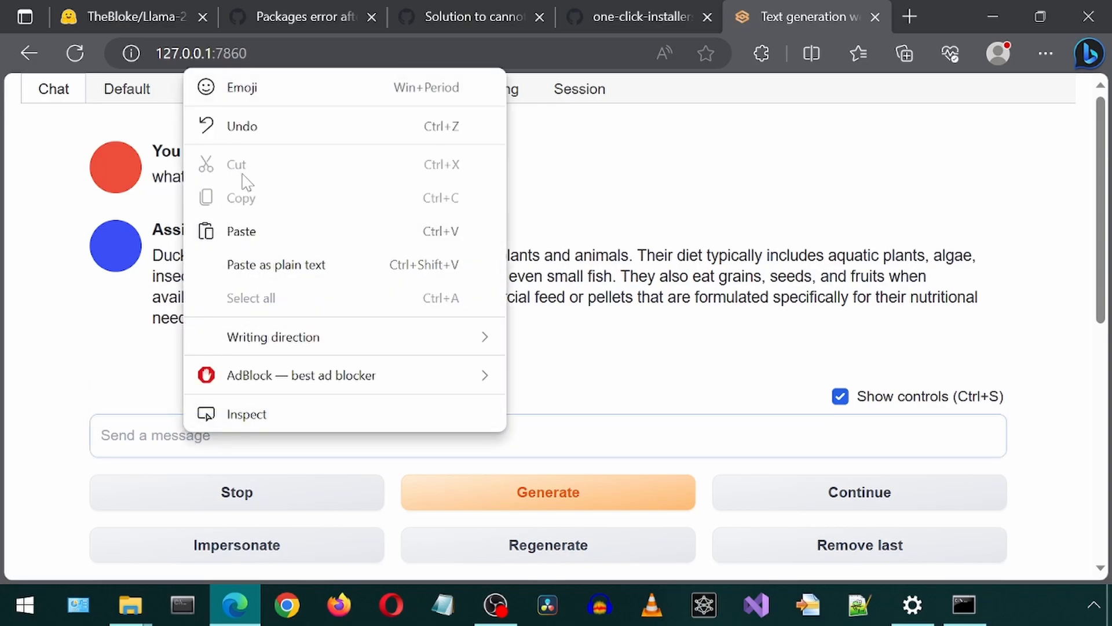
pyautogui.click(250, 232)
pyautogui.click(486, 486)
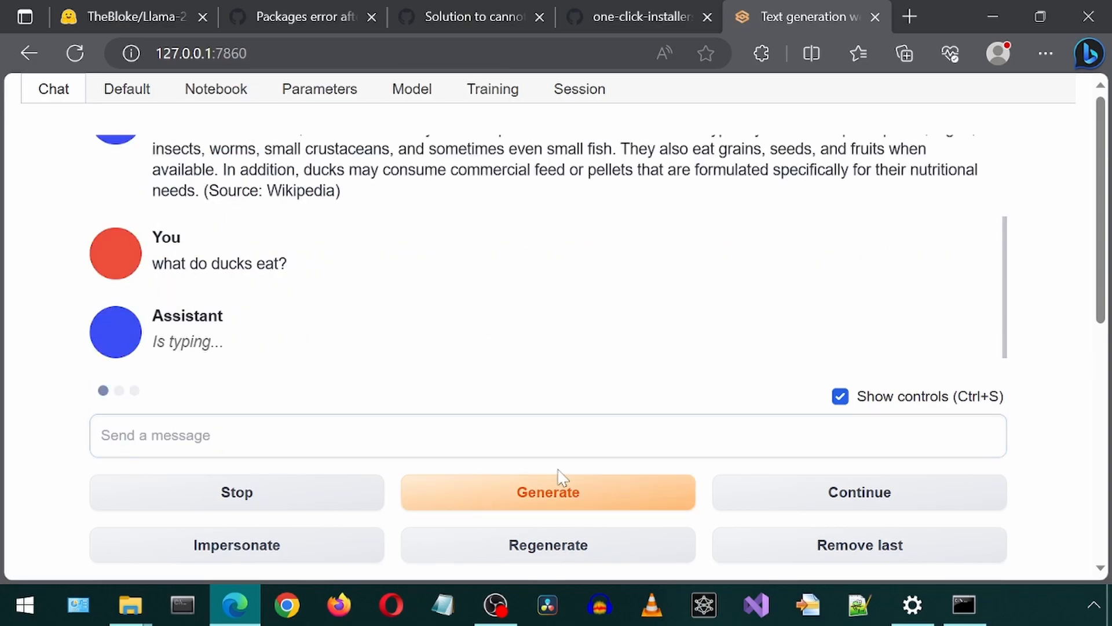